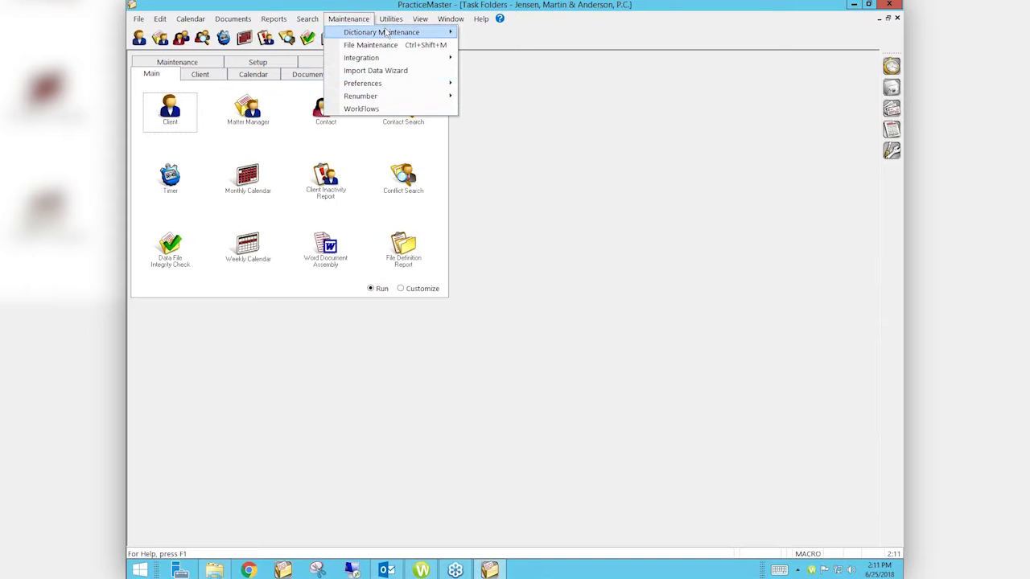
- Choose File Maintenance from the Maintenance menu to bring up the HotBackup Recommended warning
click(385, 45)
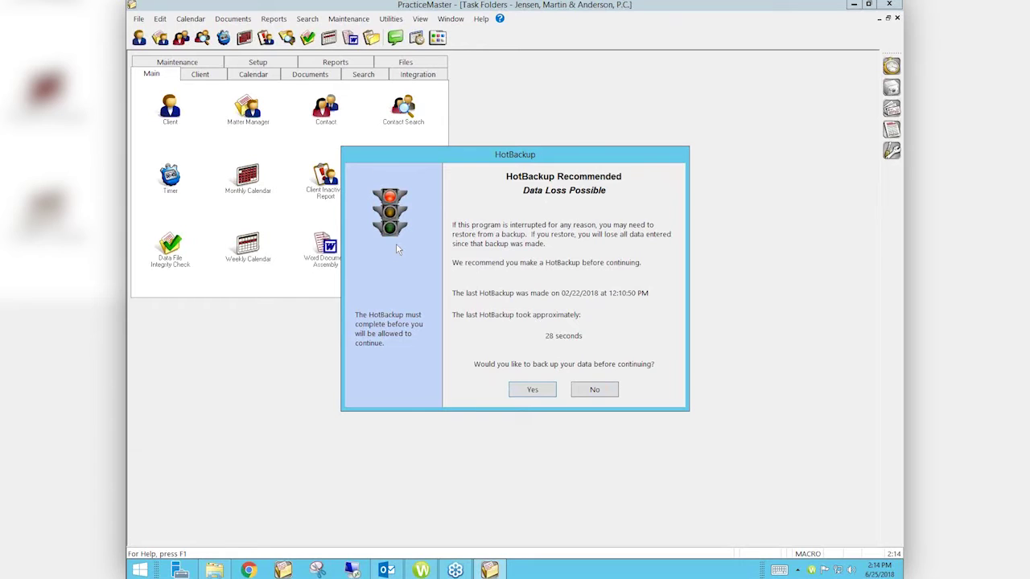
- Skip the backup, close File Maintenance, and preview then cancel the Client renumber form
click(593, 389)
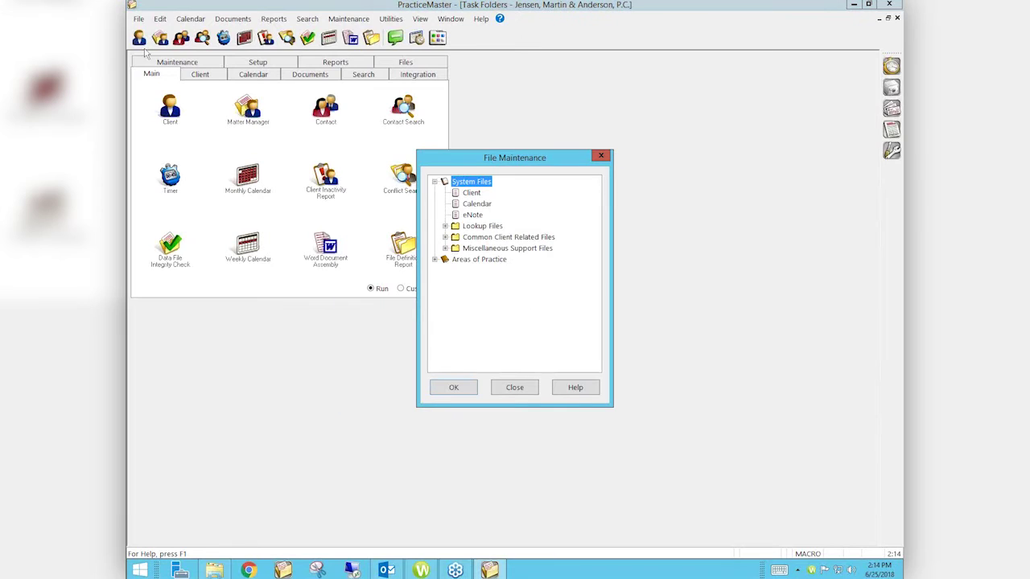
click(513, 388)
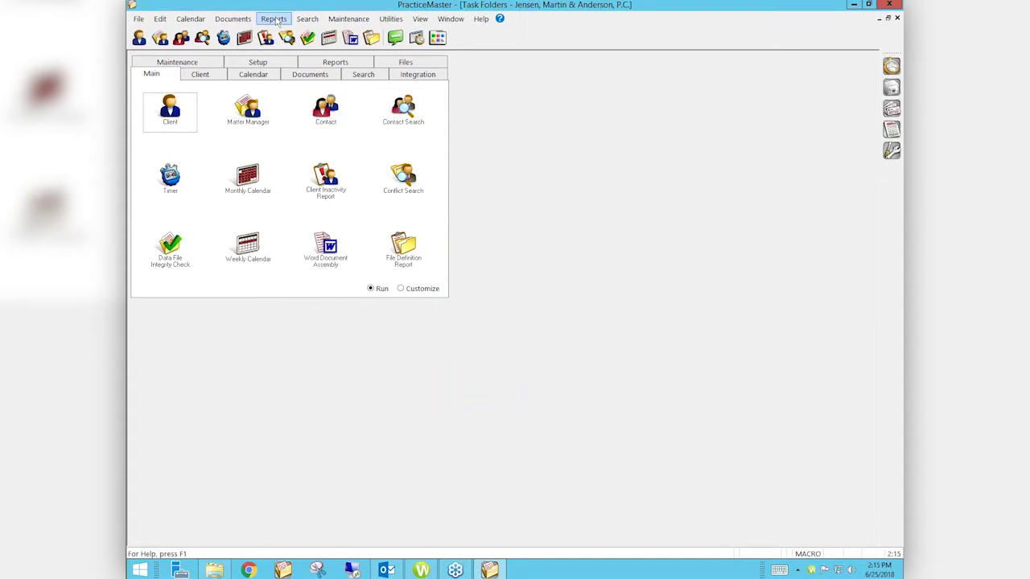
click(328, 19)
mouse_move(434, 95)
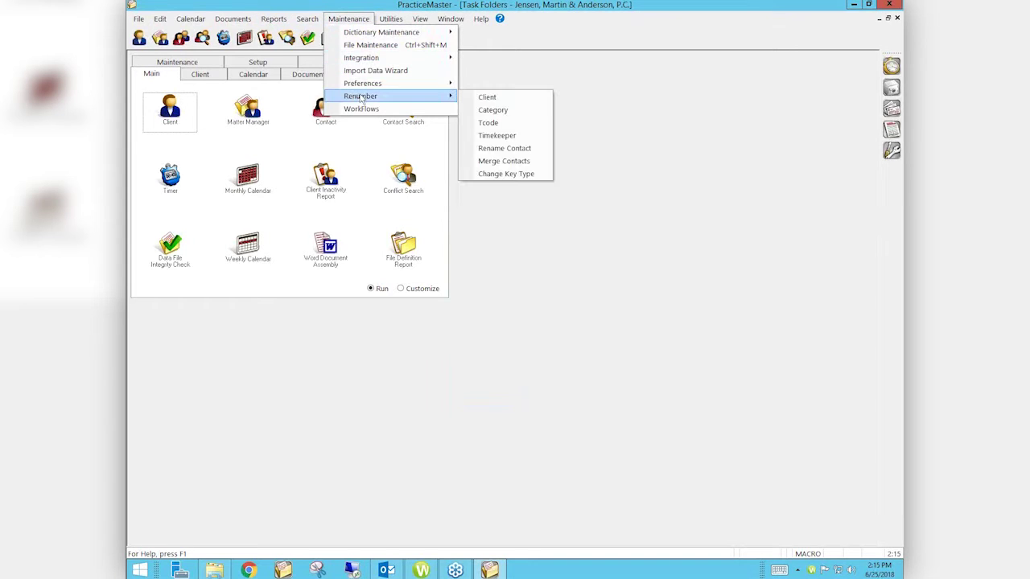
click(494, 100)
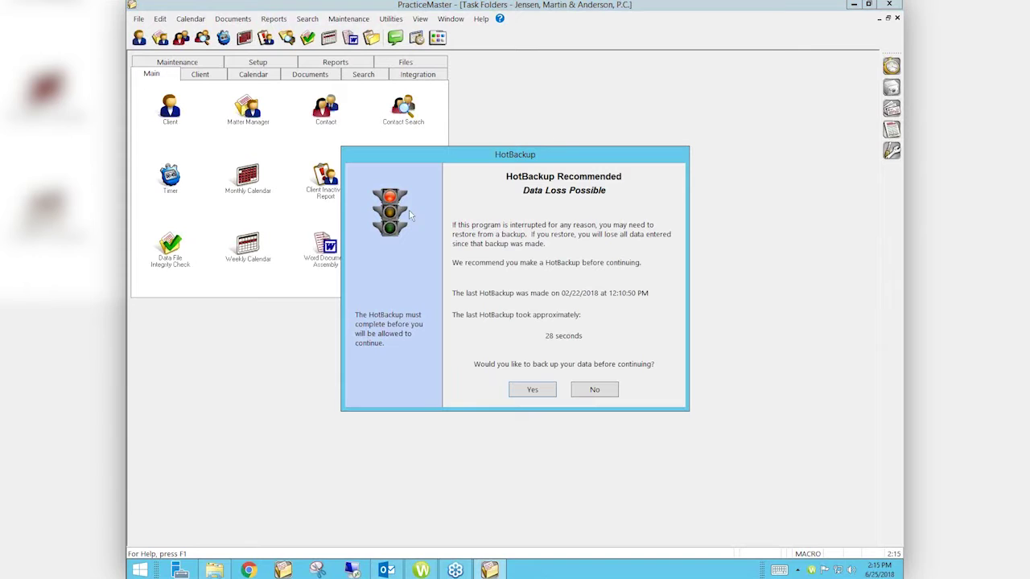
click(595, 391)
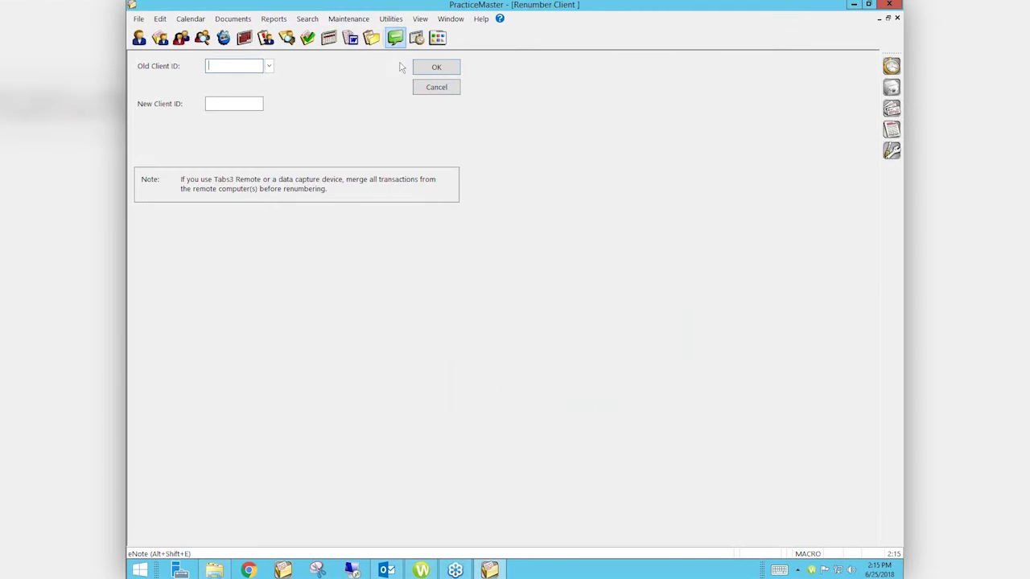
click(430, 86)
- Preview the Timekeeper renumber form without a backup, then cancel it
click(348, 19)
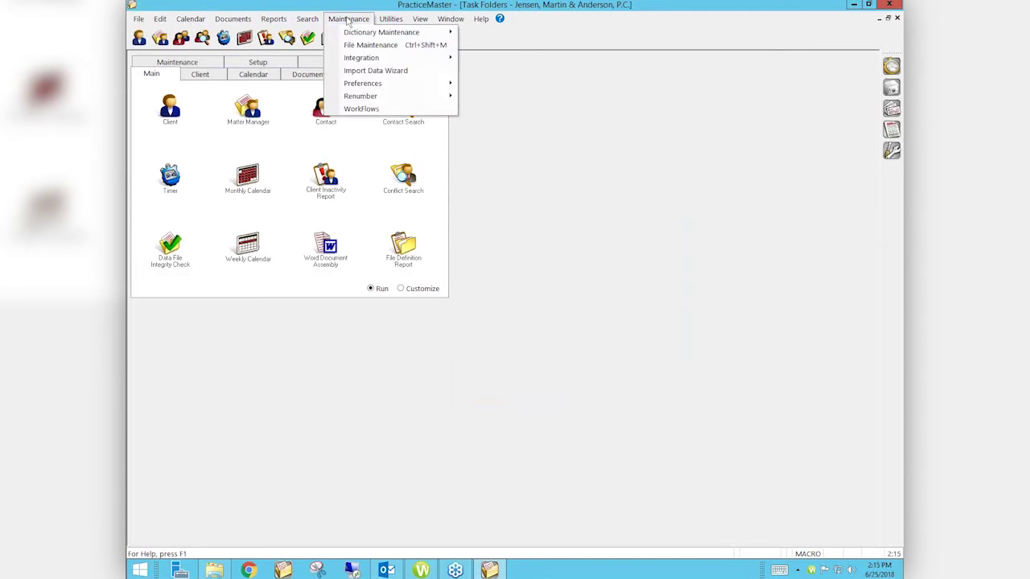
mouse_move(364, 97)
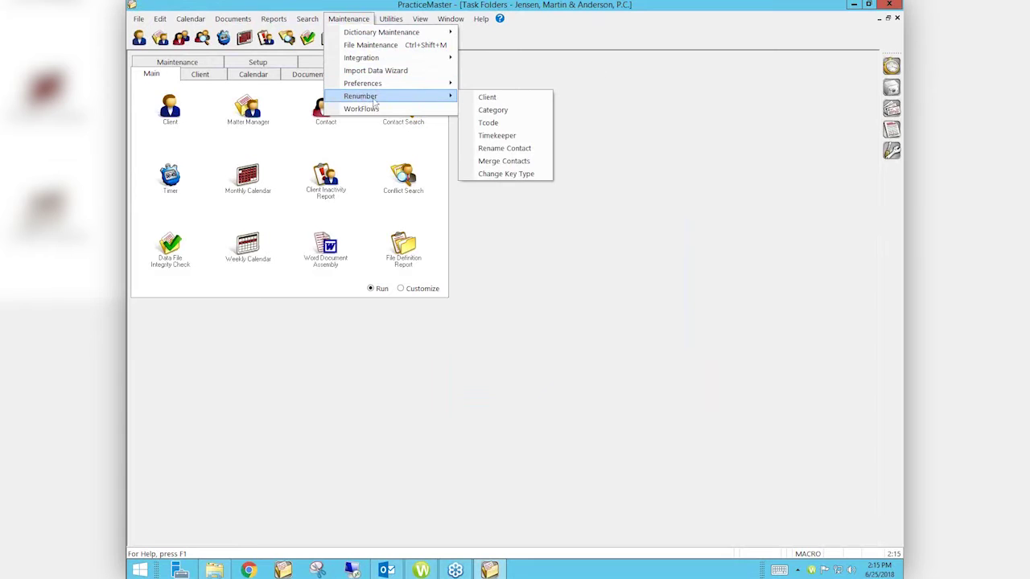
click(489, 136)
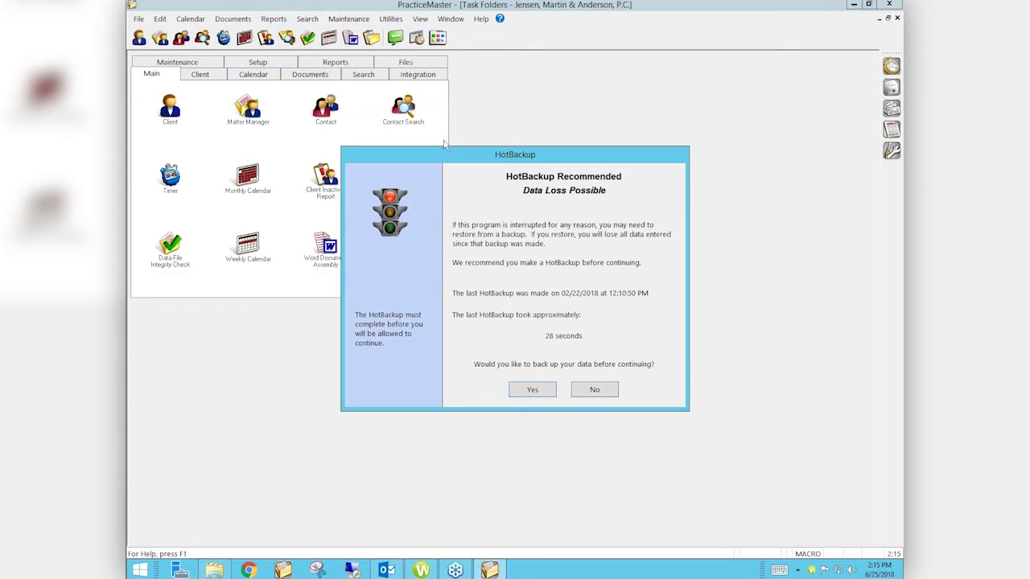
click(595, 389)
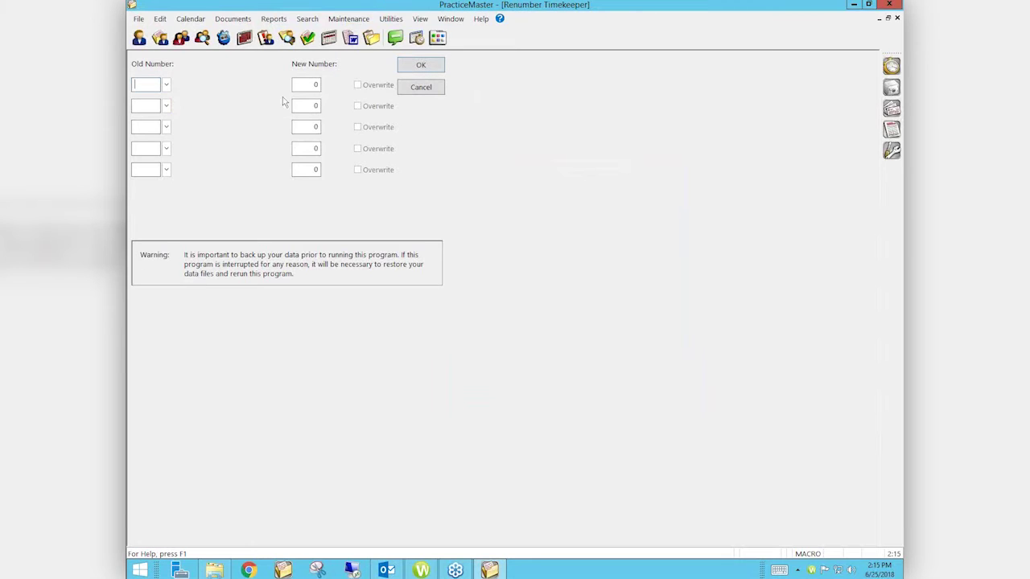
click(423, 90)
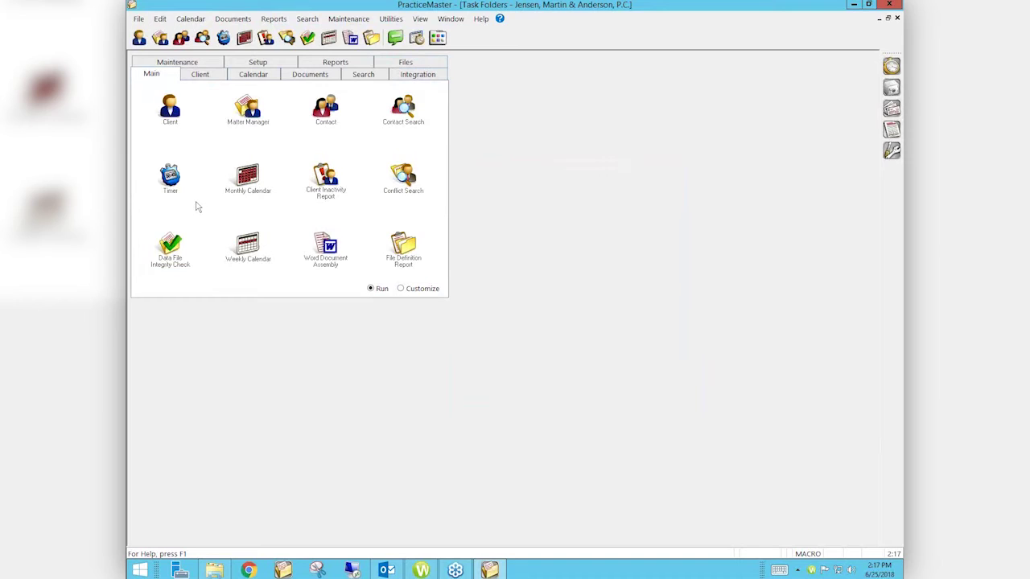
- Open the client list, view the second client's address record, and return
click(172, 114)
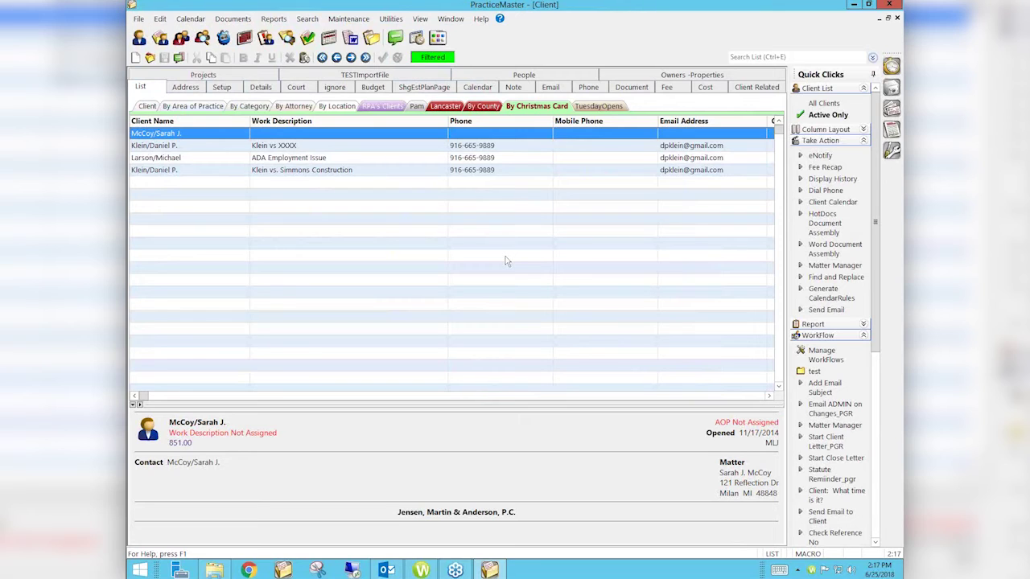
double_click(167, 147)
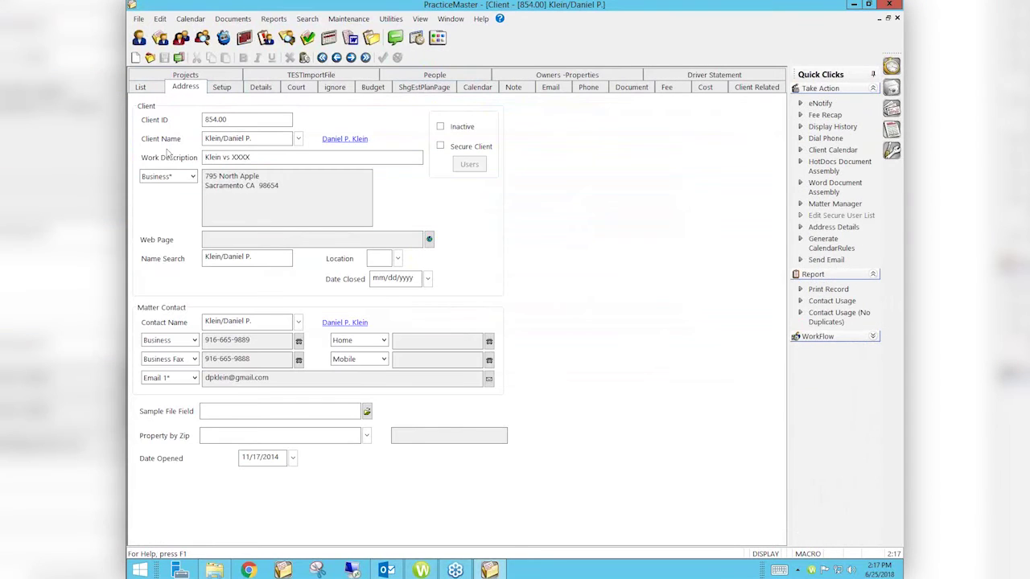
click(143, 87)
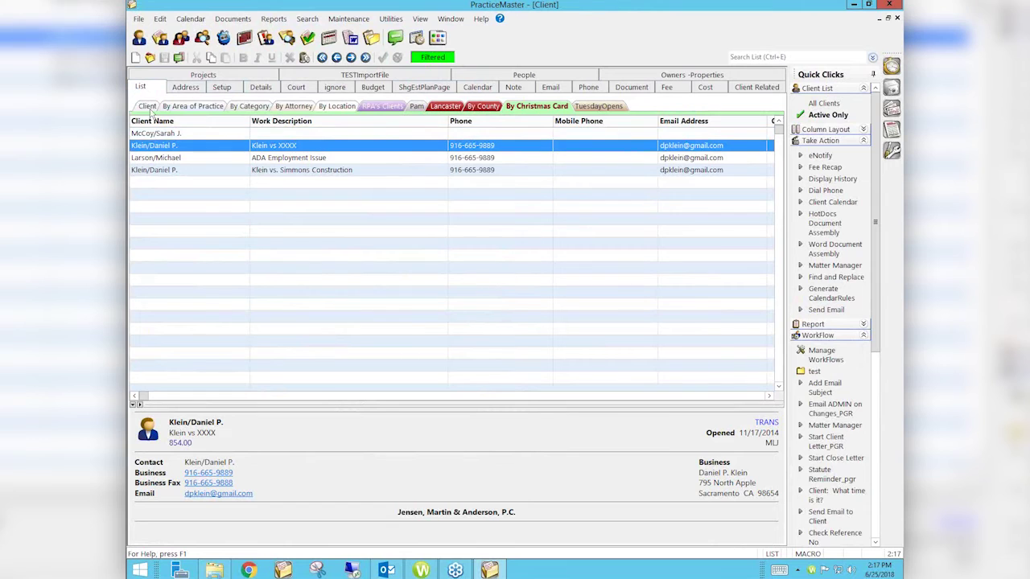
- Show all clients sorted by name, open the Divorce client's record, and return to the list
click(148, 107)
click(202, 330)
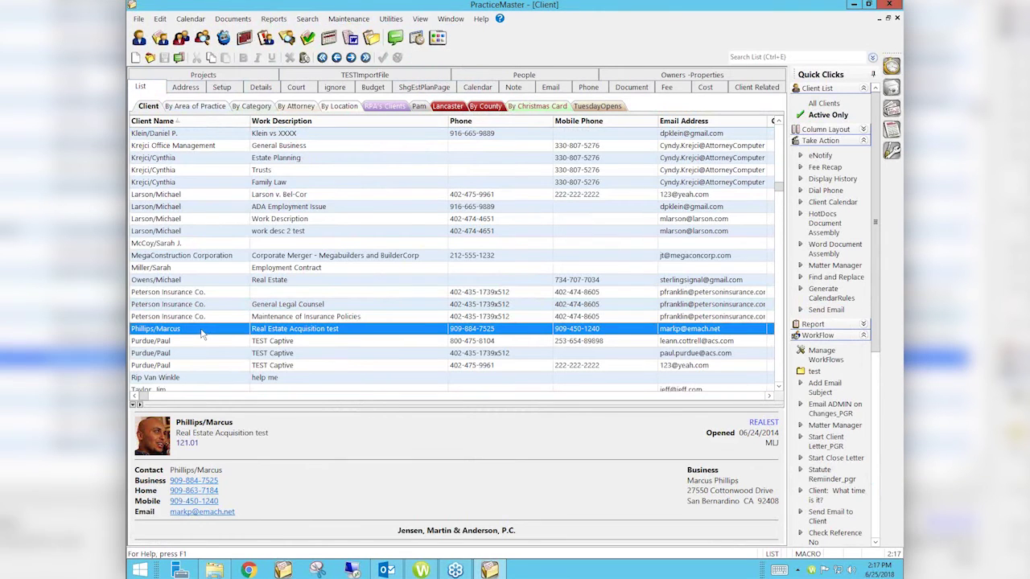
key(Down)
key(Down)
key(Down)
key(Down)
key(Down)
key(Down)
key(Down)
key(Down)
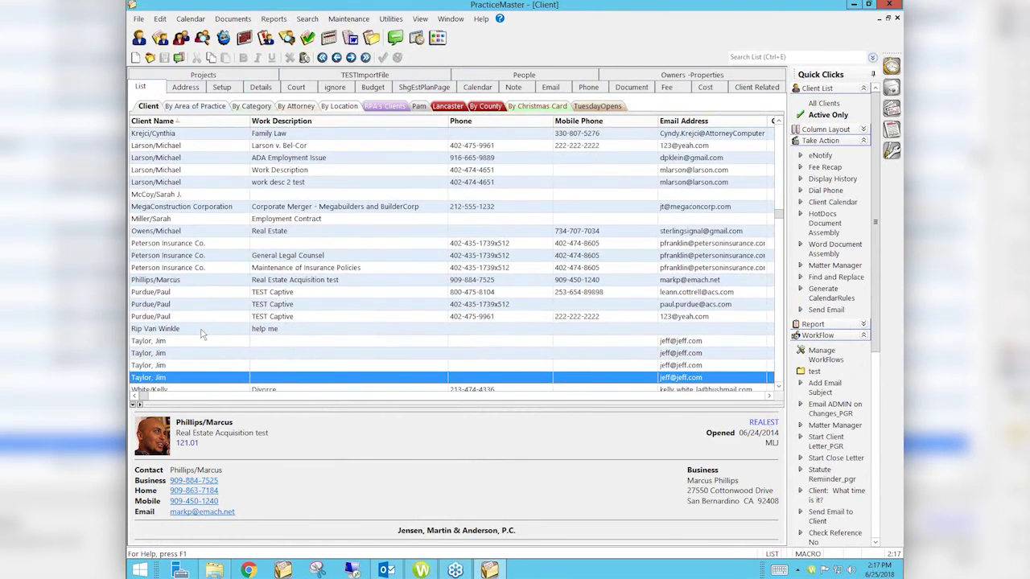
key(Down)
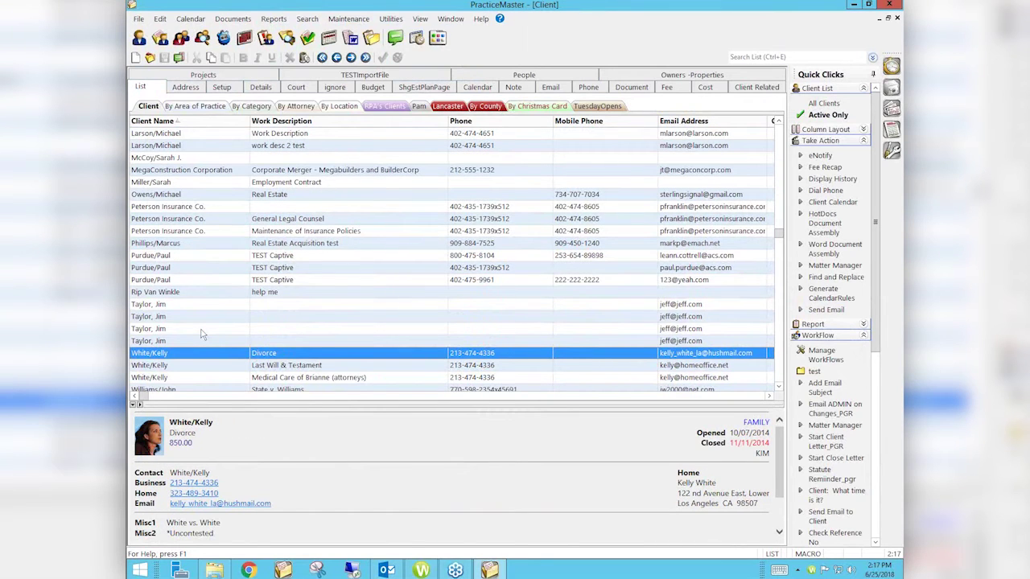
double_click(287, 357)
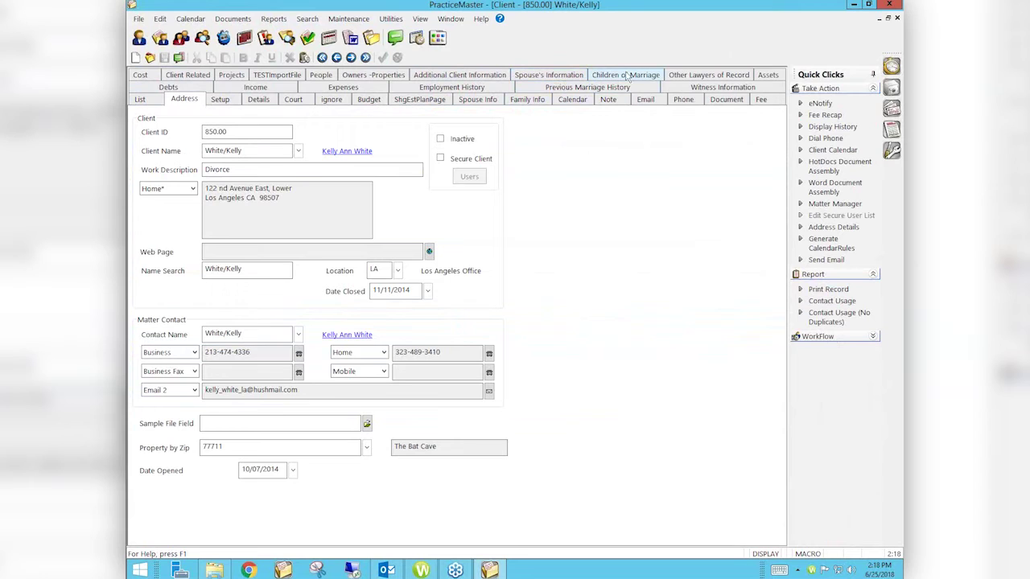
click(144, 100)
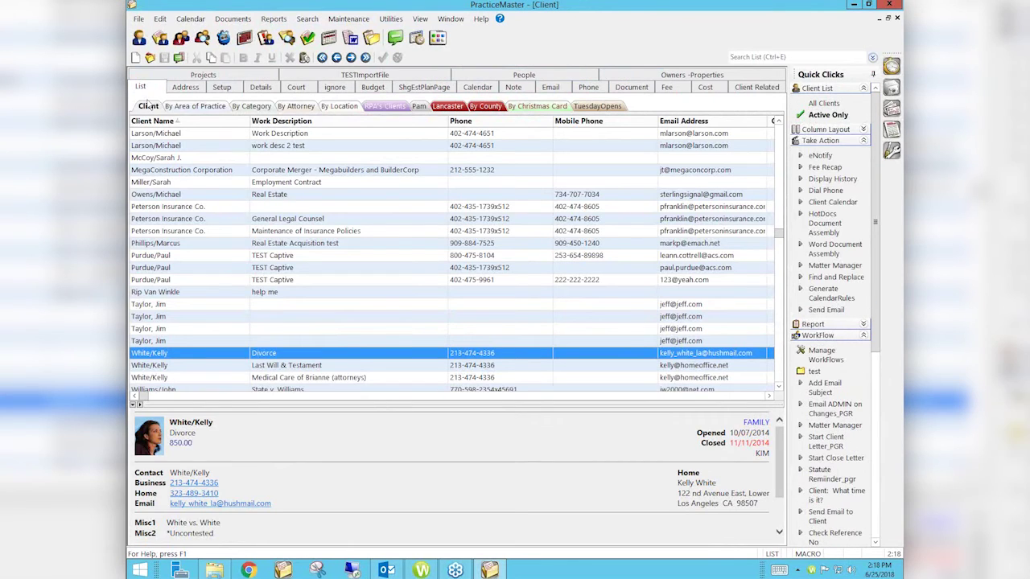
- Open the Last Will & Testament matter's Other Assets and discard a blank new asset entry
click(326, 366)
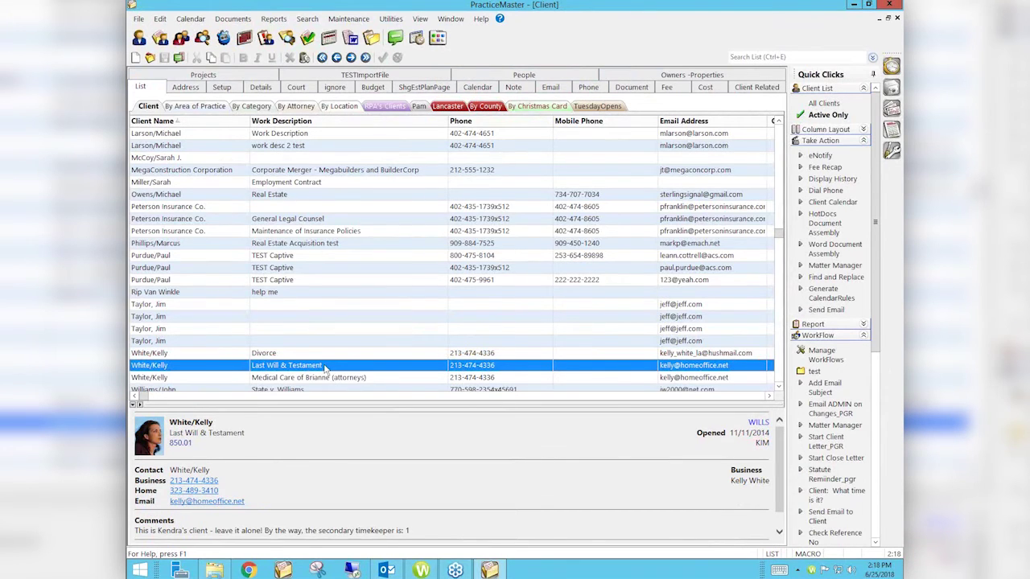
double_click(326, 366)
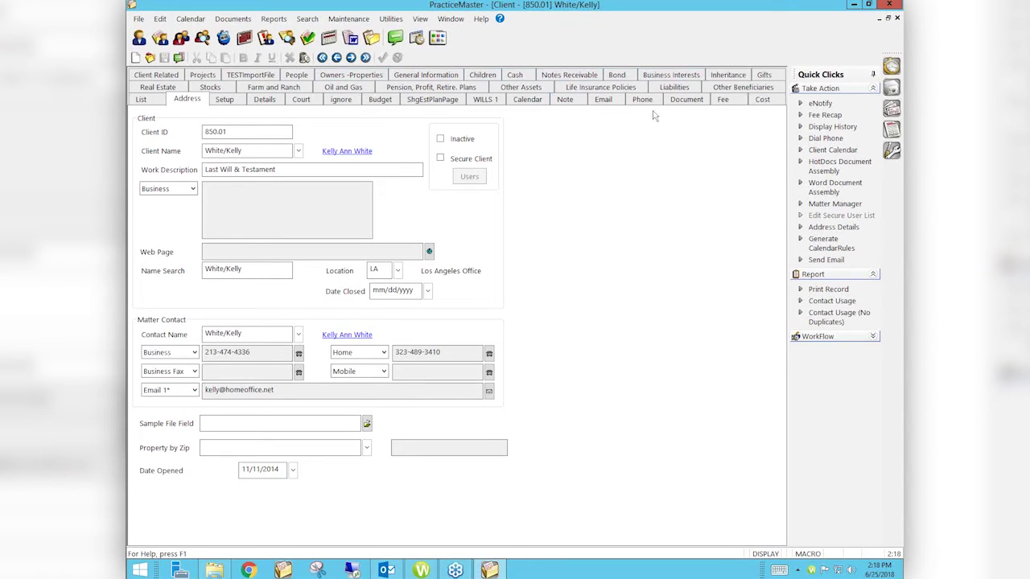
click(524, 88)
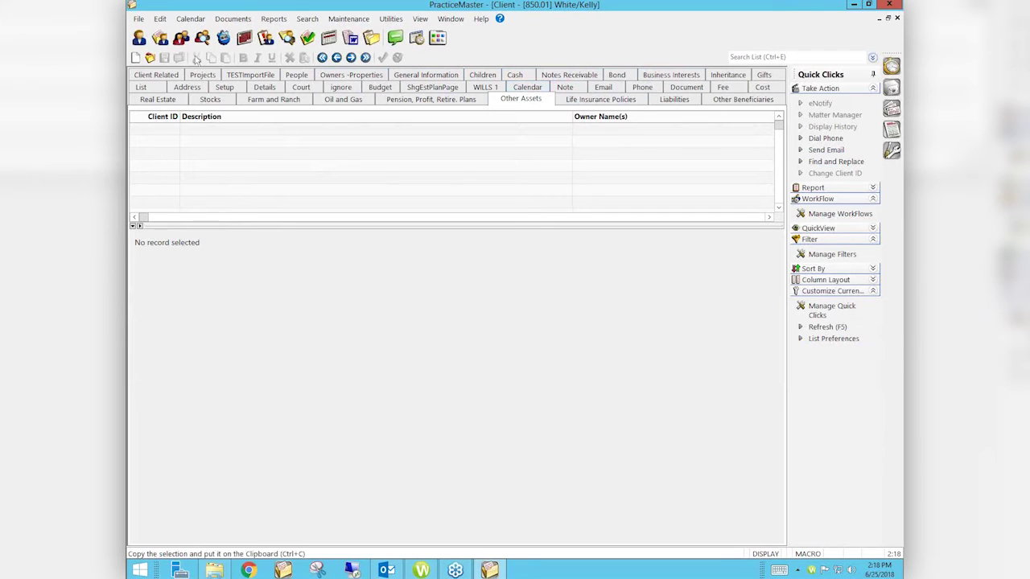
click(136, 58)
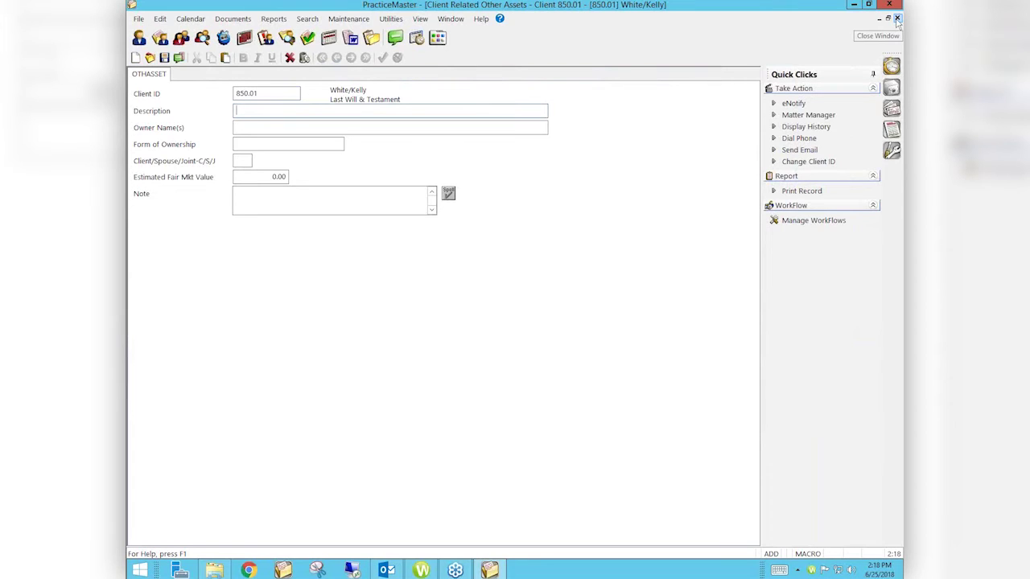
click(897, 19)
click(528, 308)
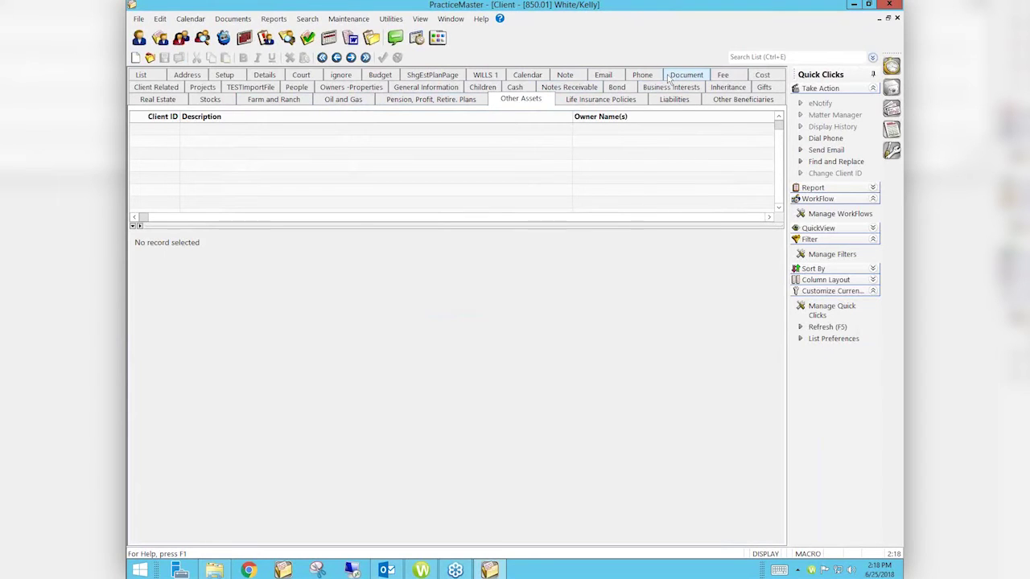
- Browse the matter's People, Court, Budget, WILLS 1, ignore and Details pages
click(297, 87)
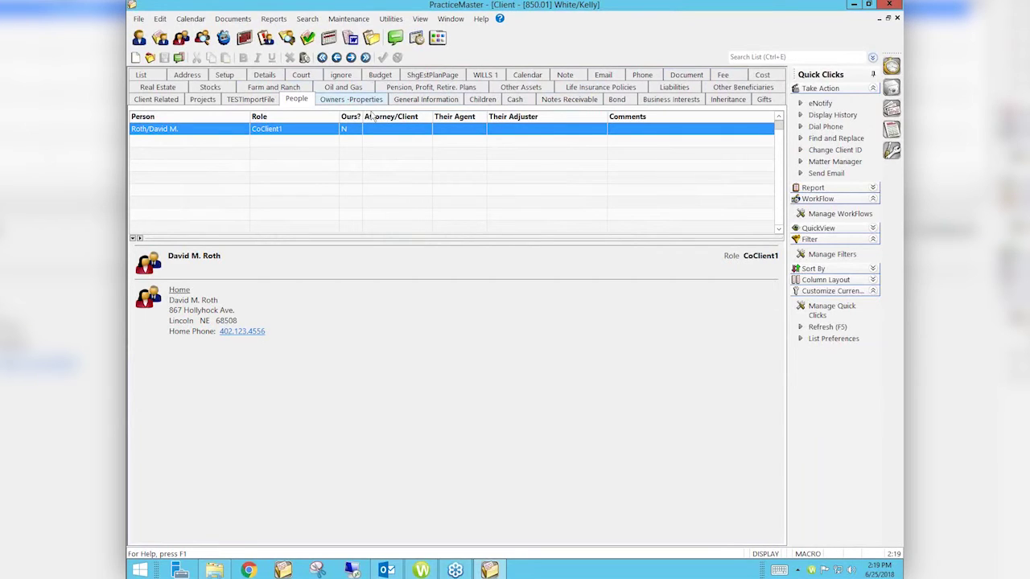
click(300, 77)
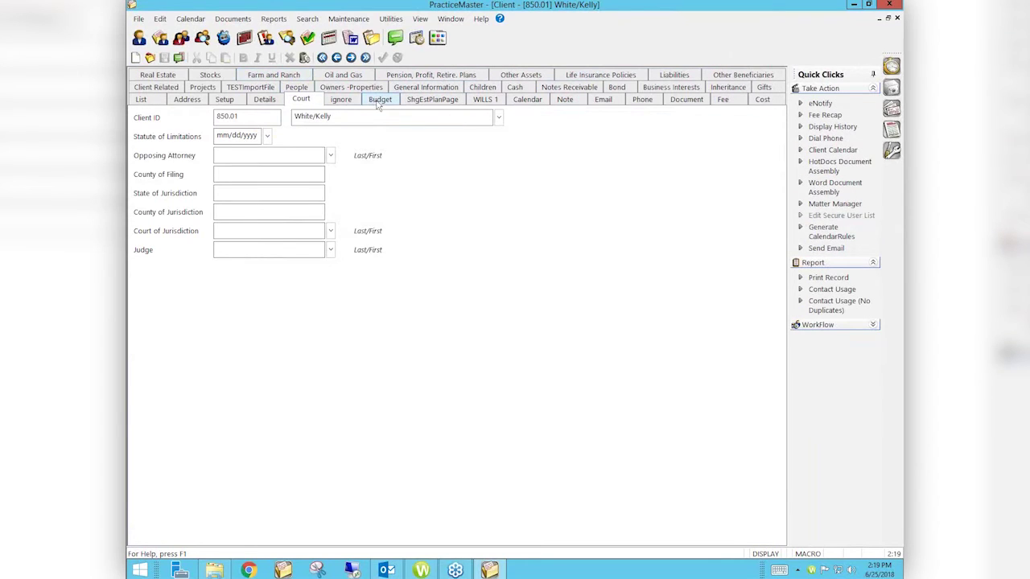
click(379, 100)
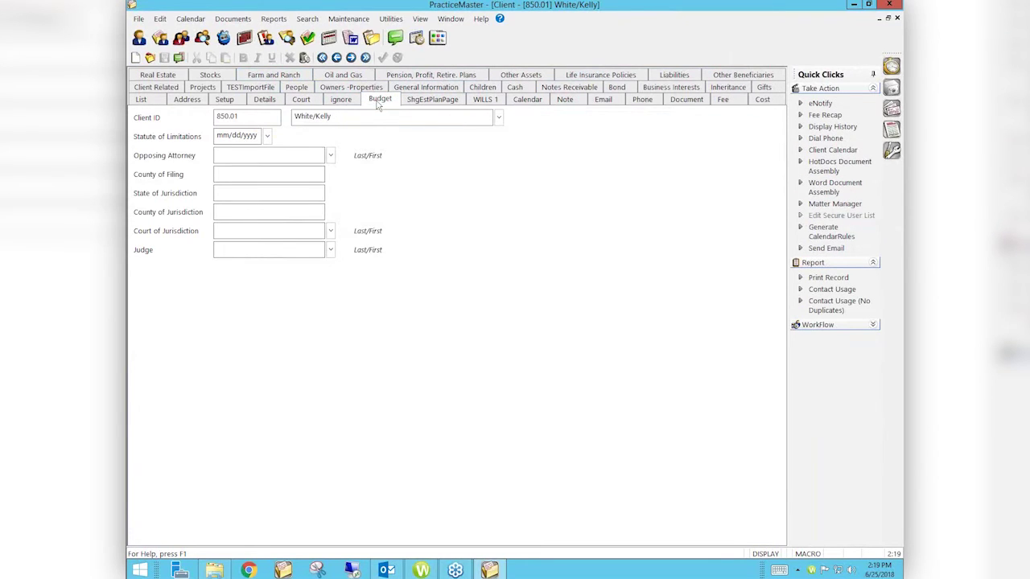
click(485, 99)
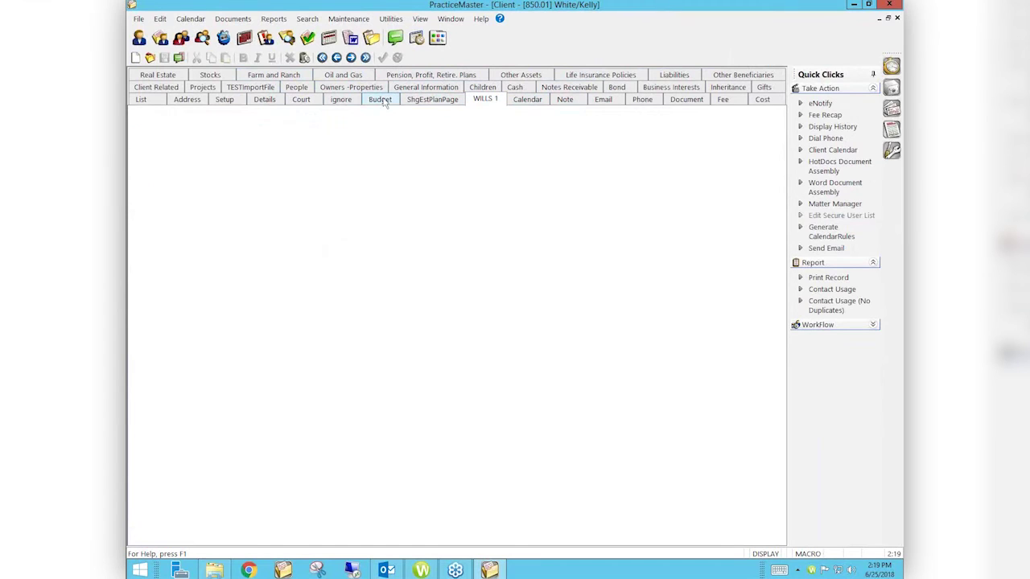
click(340, 100)
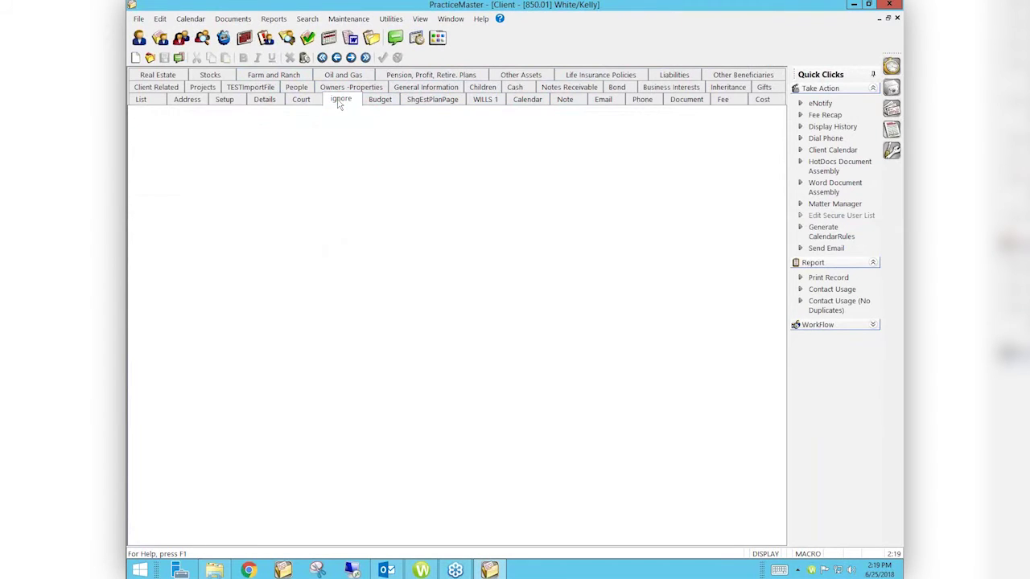
click(270, 99)
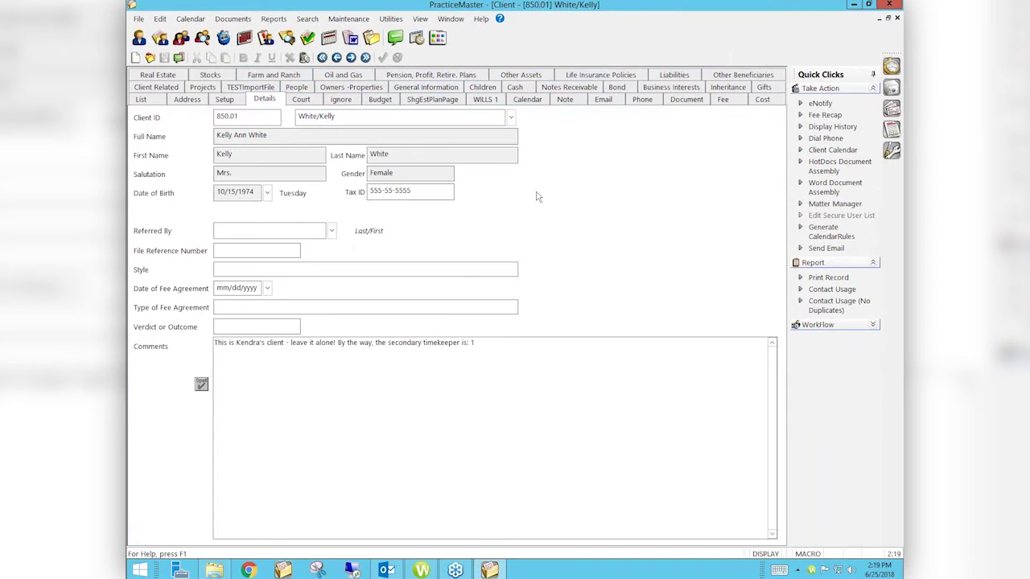
- Review the client's People, Details and Court pages, then show the STINFR folder in File Explorer
click(294, 89)
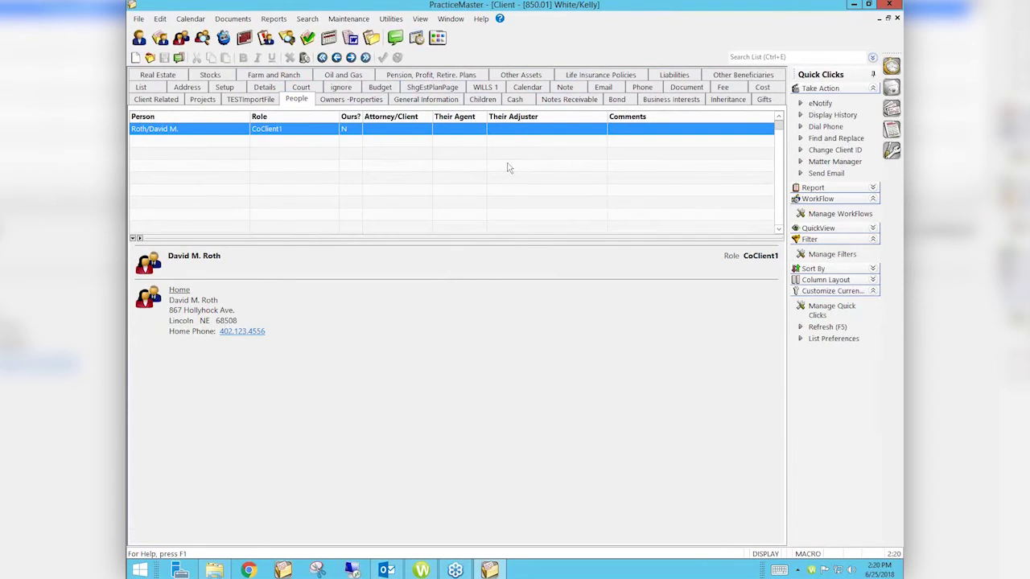
click(265, 88)
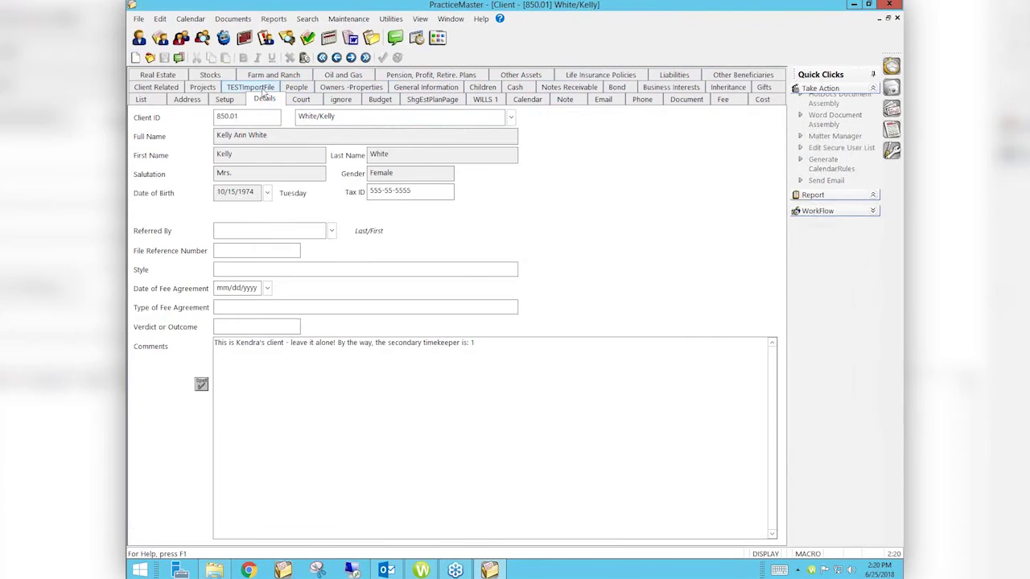
click(305, 100)
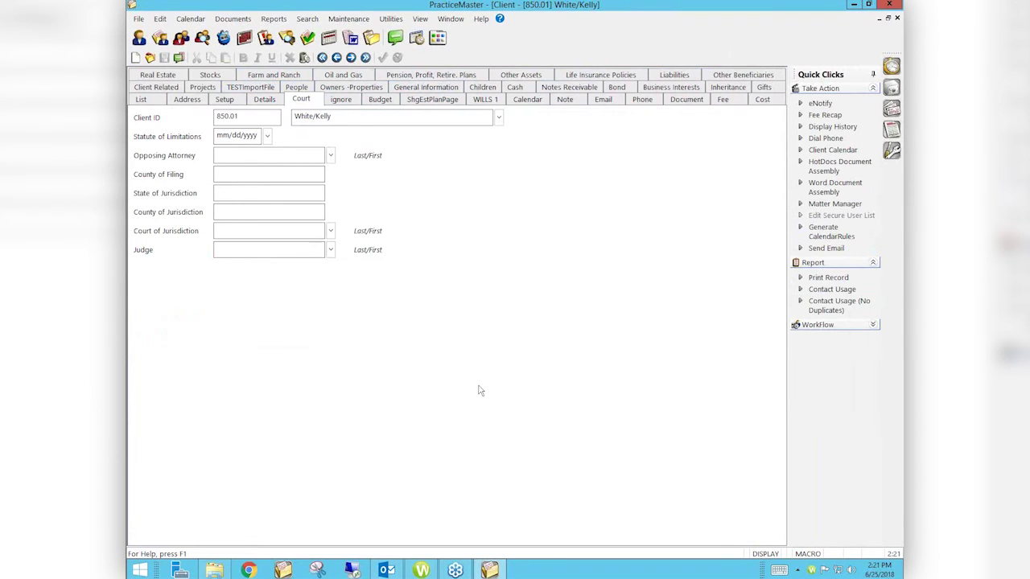
click(214, 569)
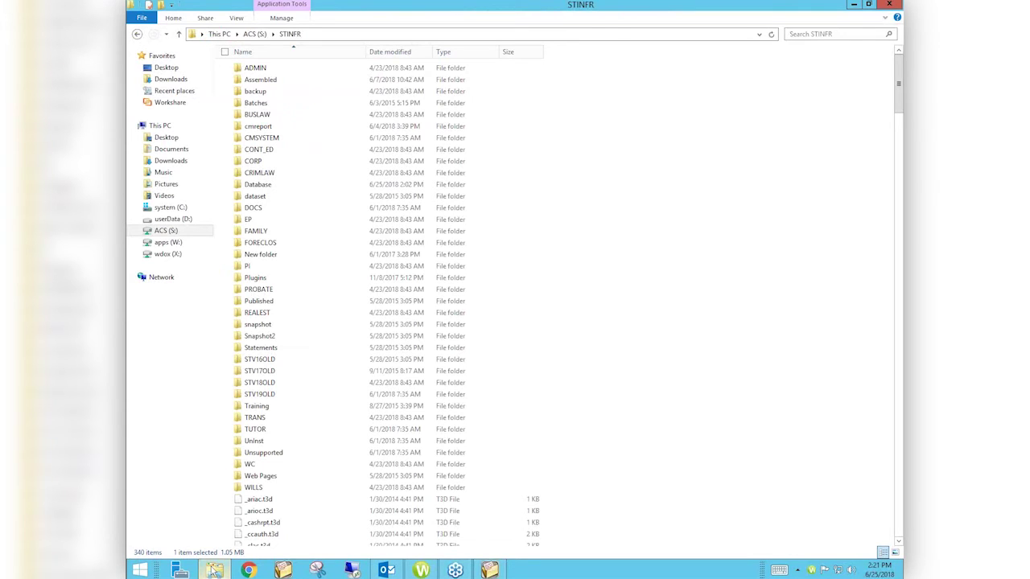
- Select the CMSYSTEM, REALEST, PROBATE, PI and FORECLOS folders in STINFR
click(627, 333)
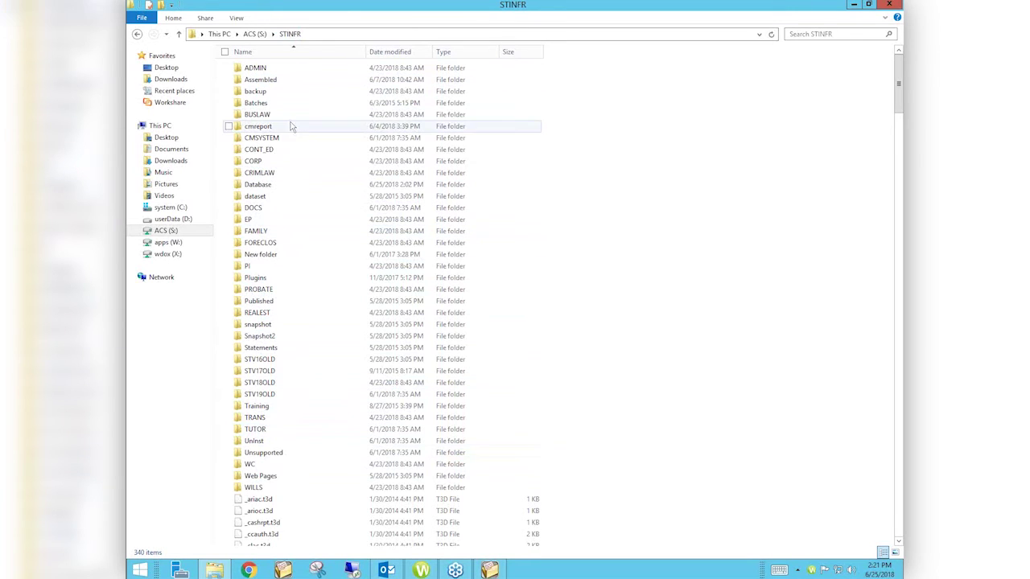
click(272, 141)
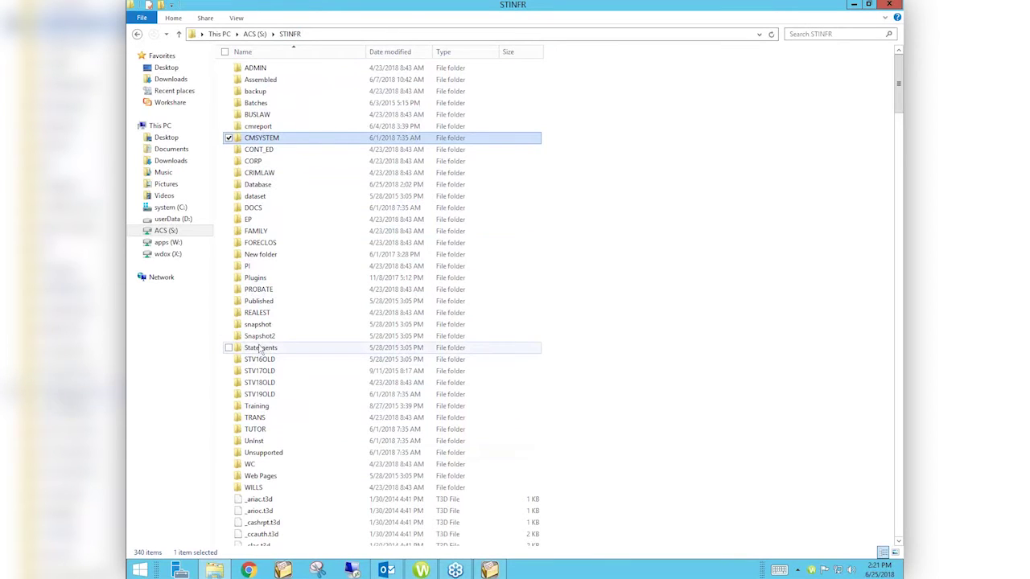
click(259, 312)
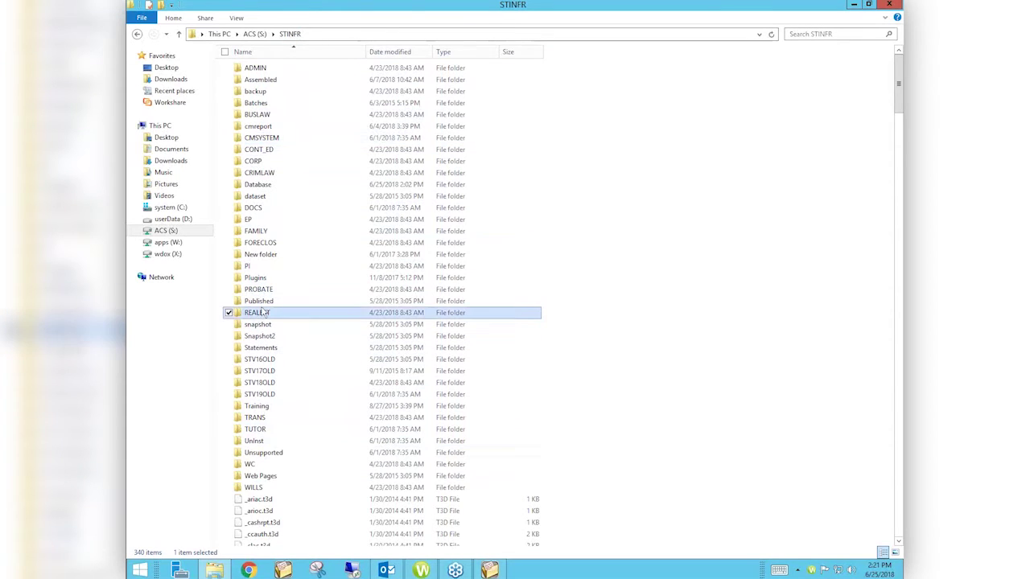
click(260, 289)
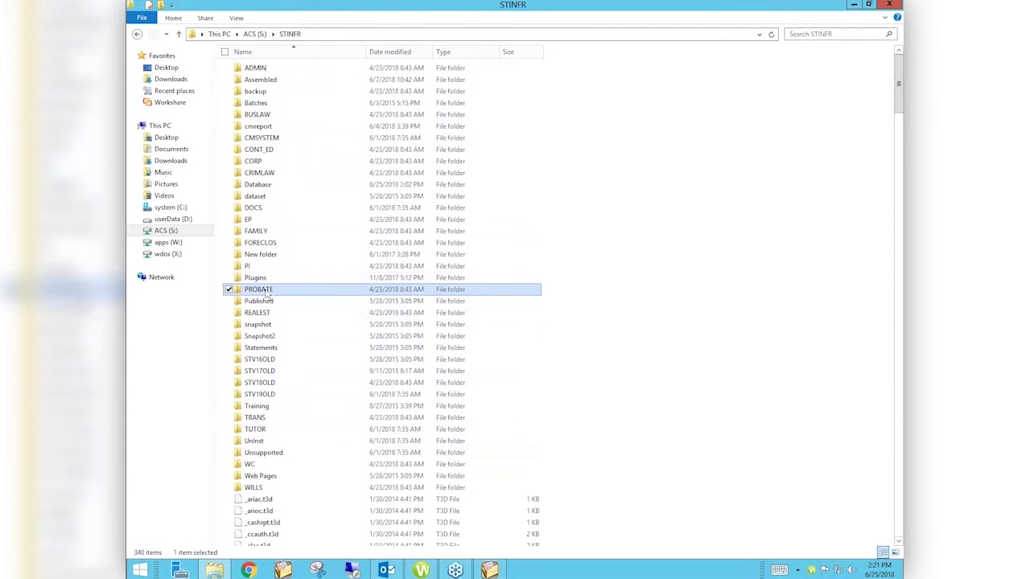
click(256, 268)
click(271, 244)
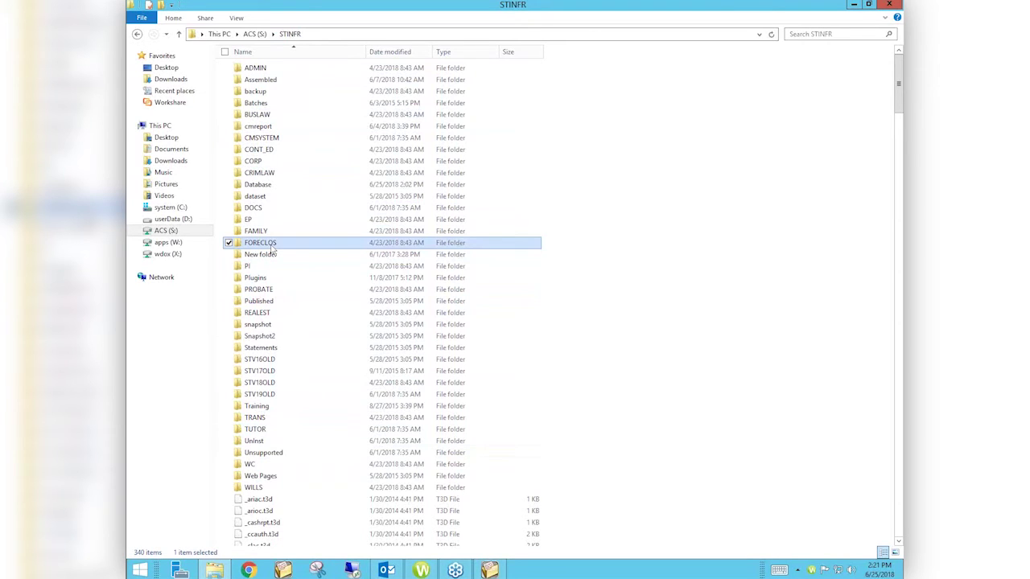
- Look inside the FORECLOS and WILLS folders, then switch back to PracticeMaster
double_click(271, 245)
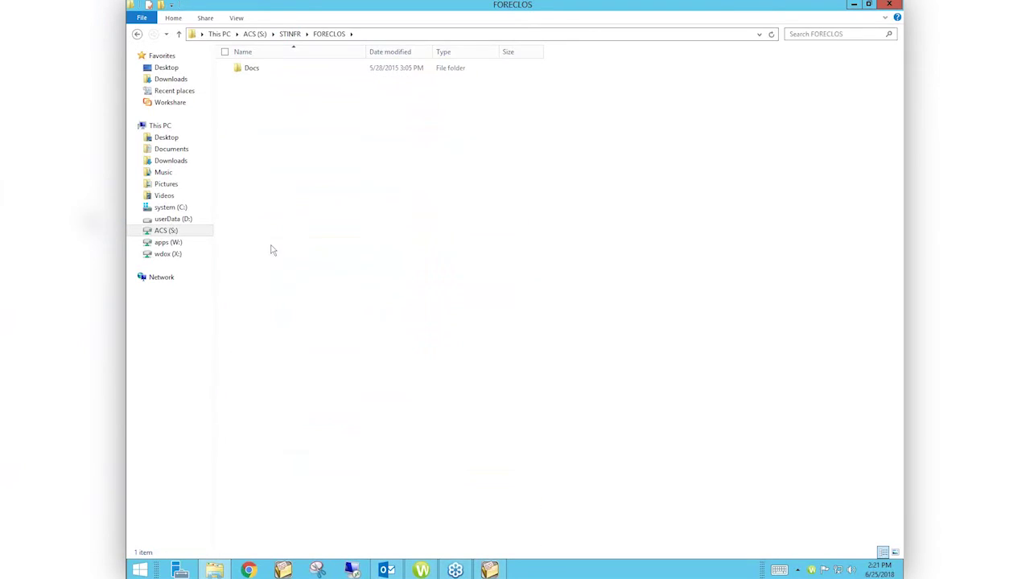
click(137, 34)
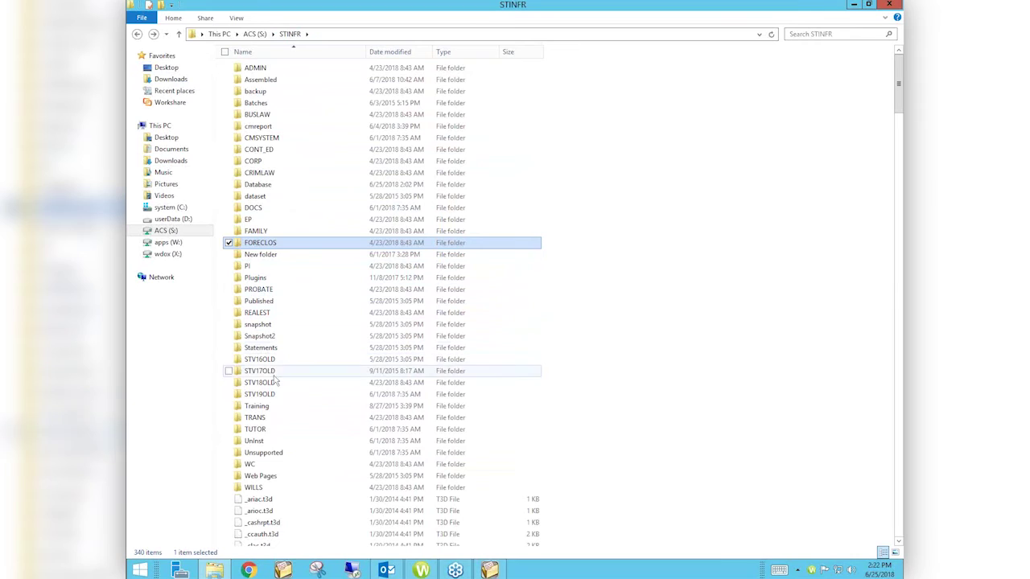
double_click(264, 489)
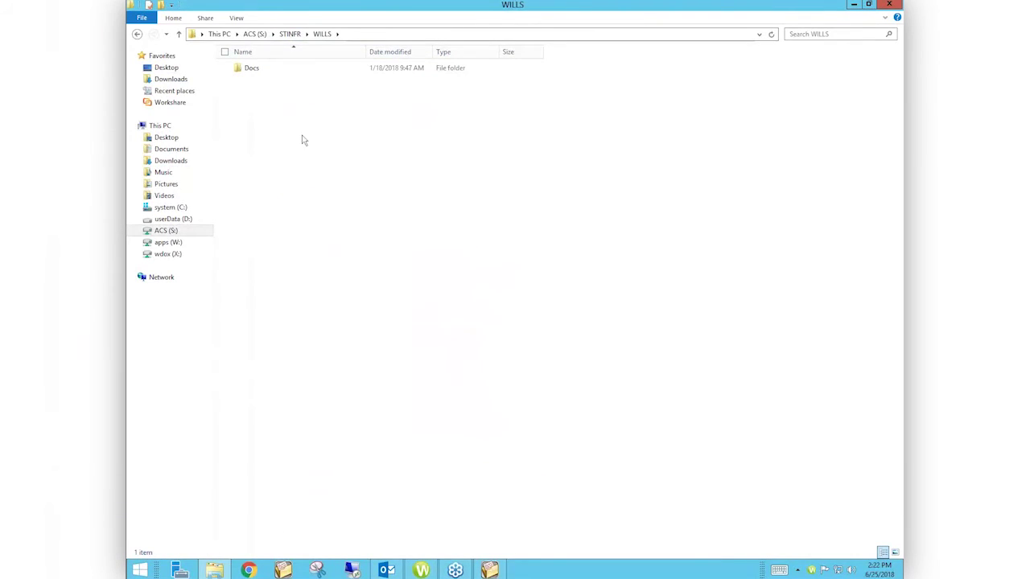
click(137, 34)
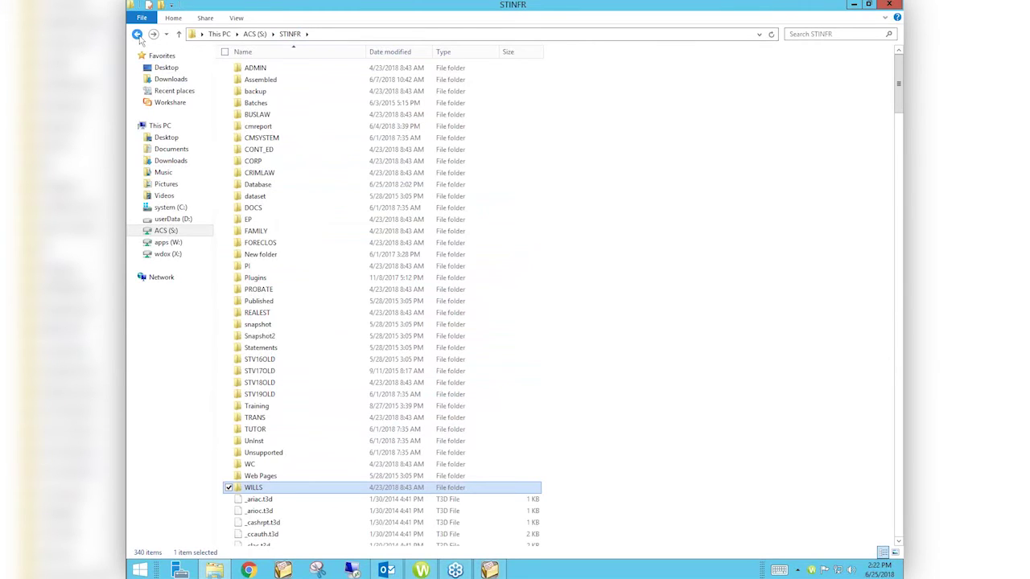
click(266, 140)
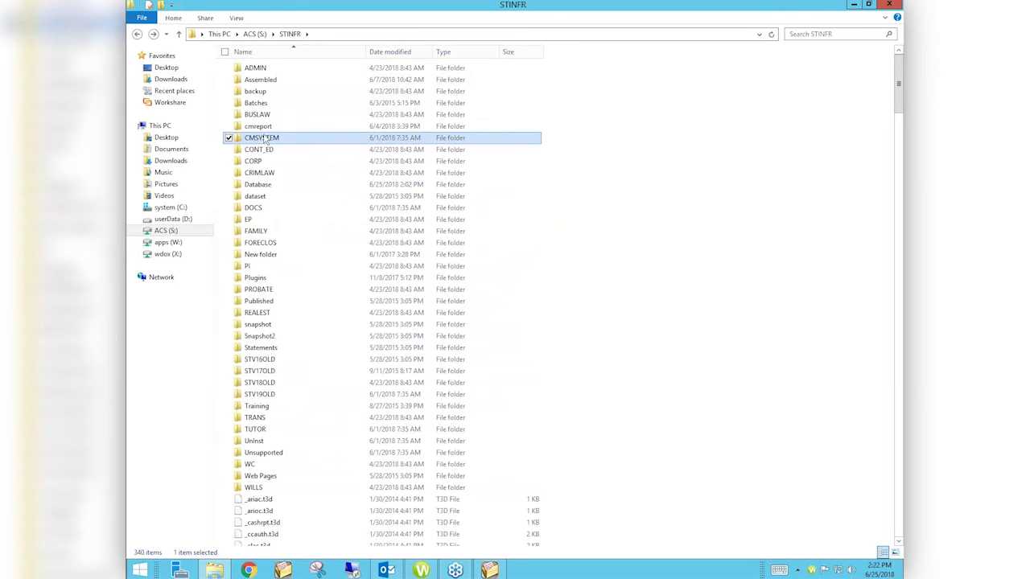
click(490, 570)
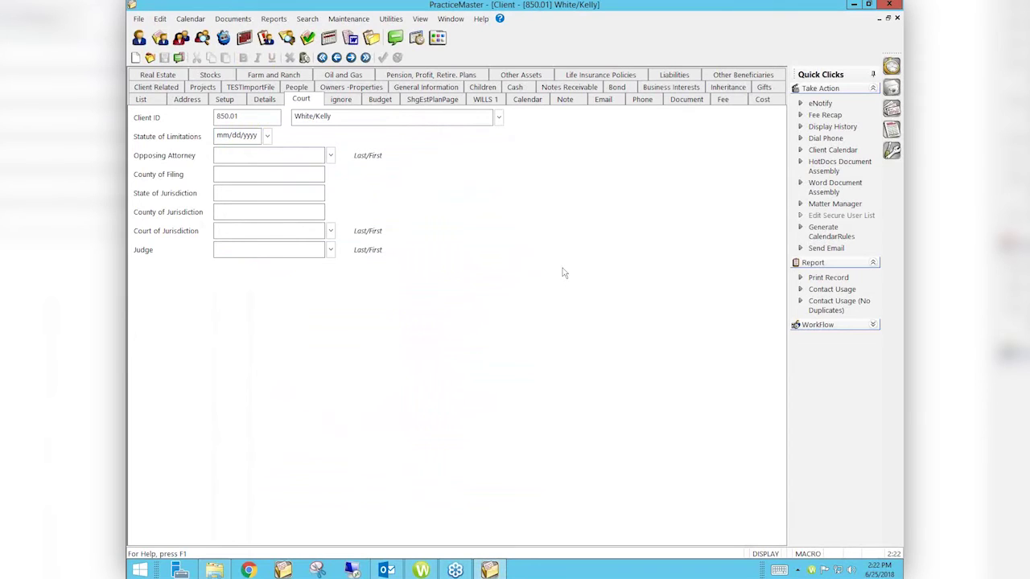
- Close the client record and open File Maintenance without HotBackup, showing Common Client Related Files options
click(897, 18)
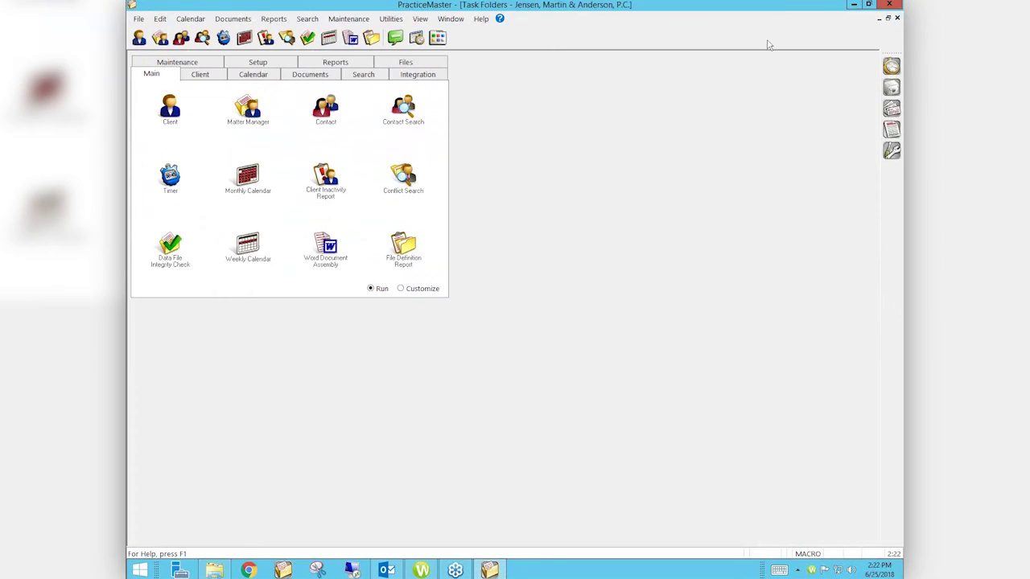
click(364, 19)
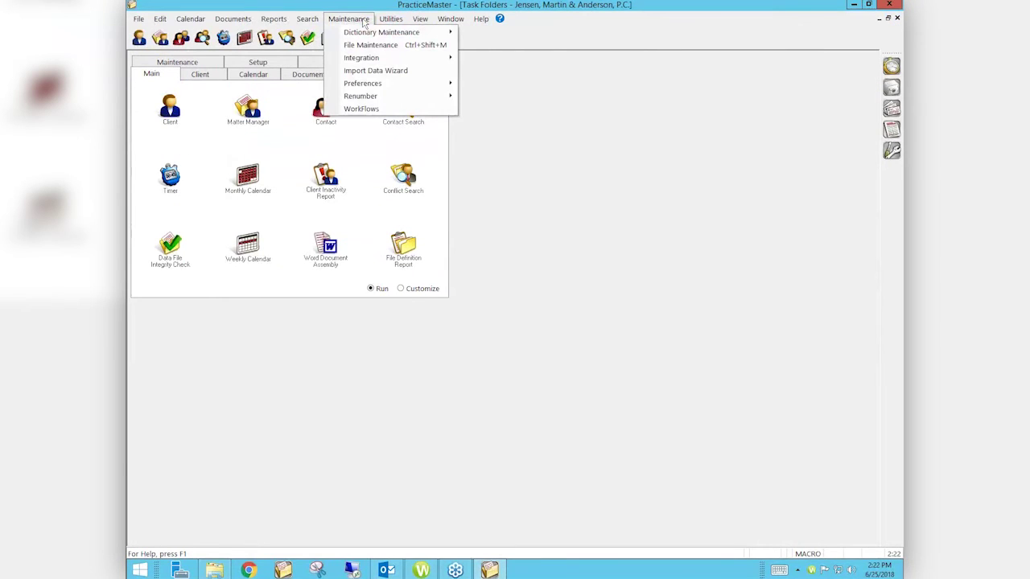
click(378, 46)
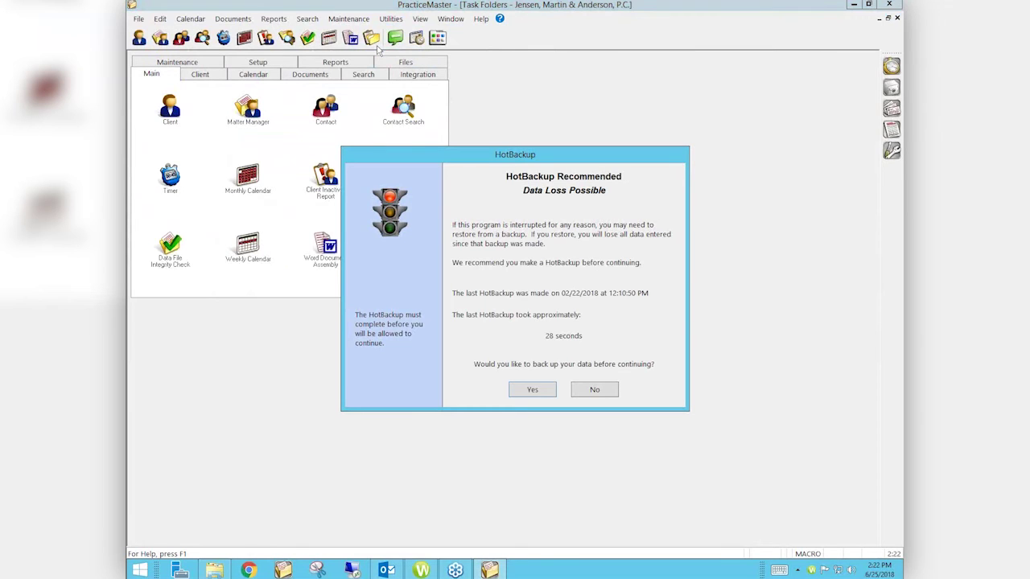
click(594, 389)
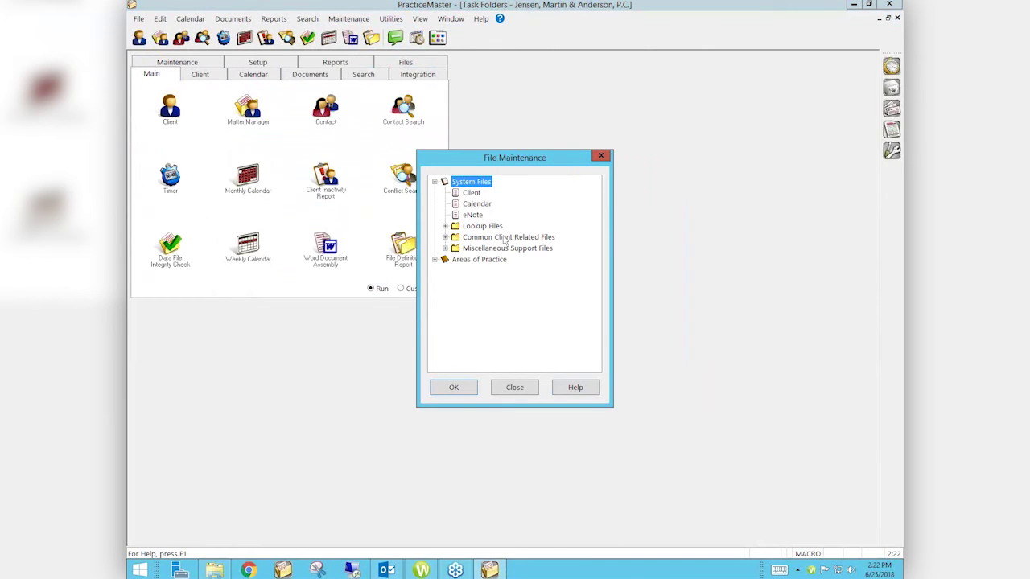
right_click(505, 239)
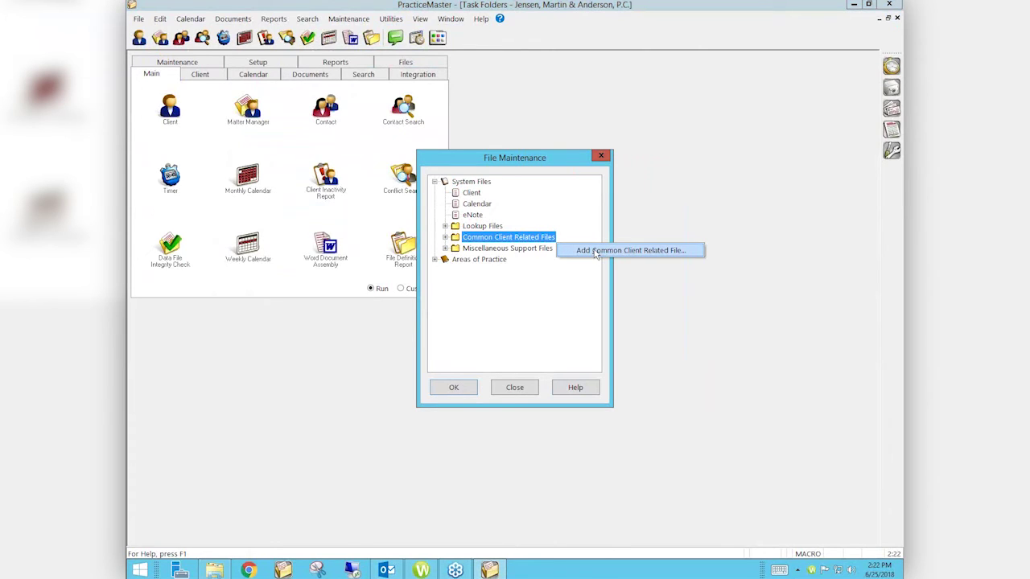
- Expand Areas of Practice and Wills and Trusts Law to review its files
click(465, 261)
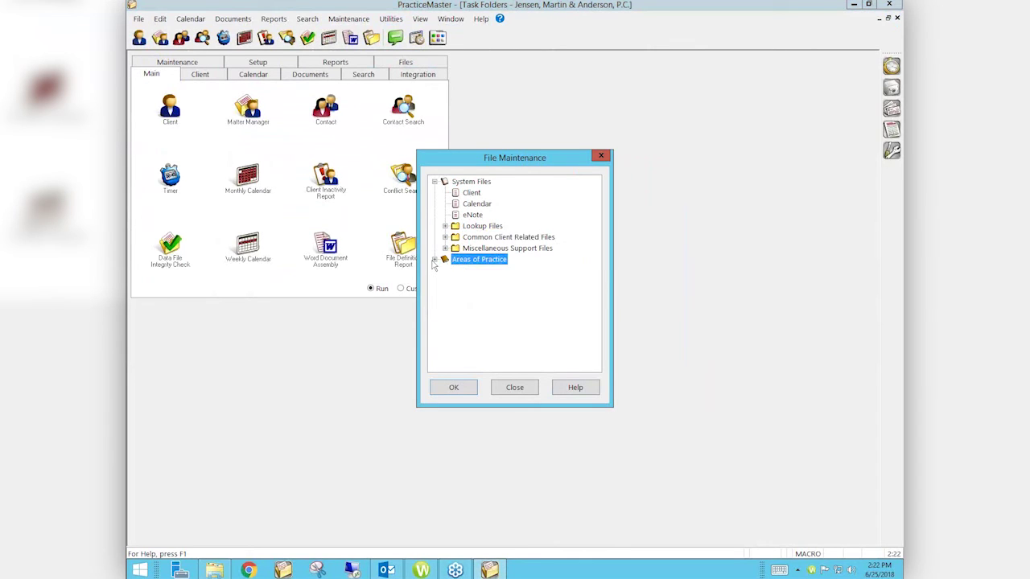
click(434, 260)
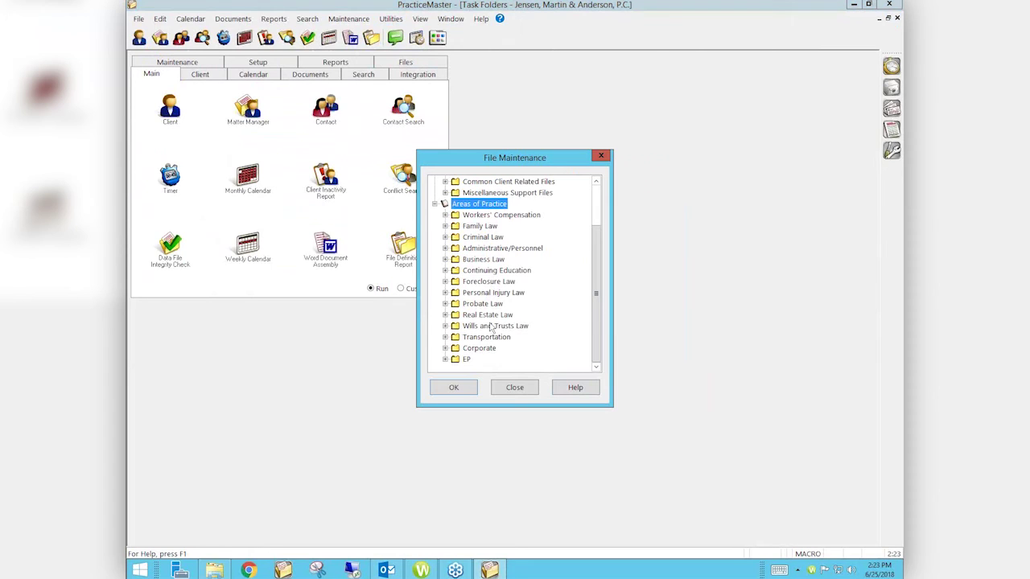
click(494, 329)
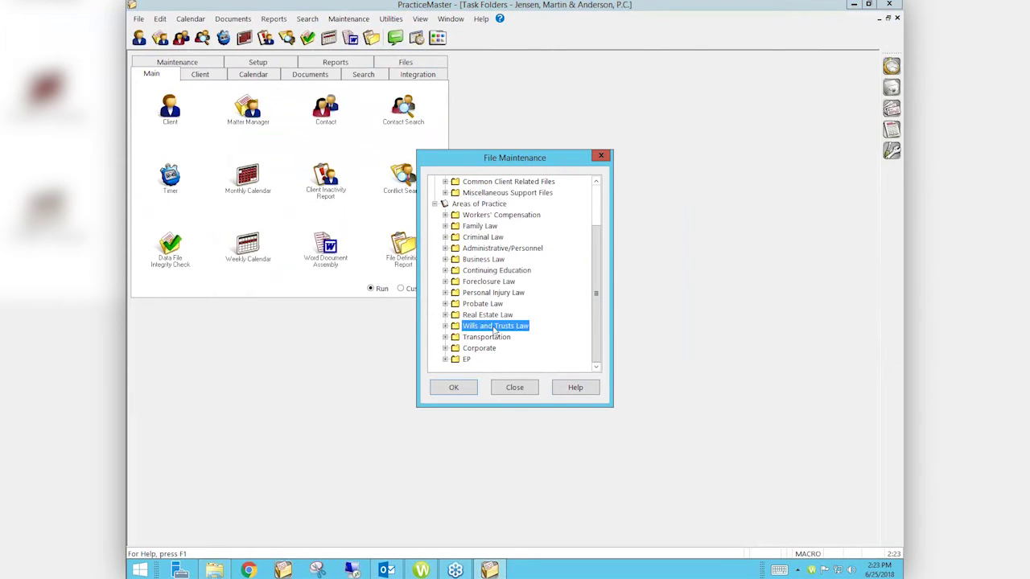
right_click(495, 330)
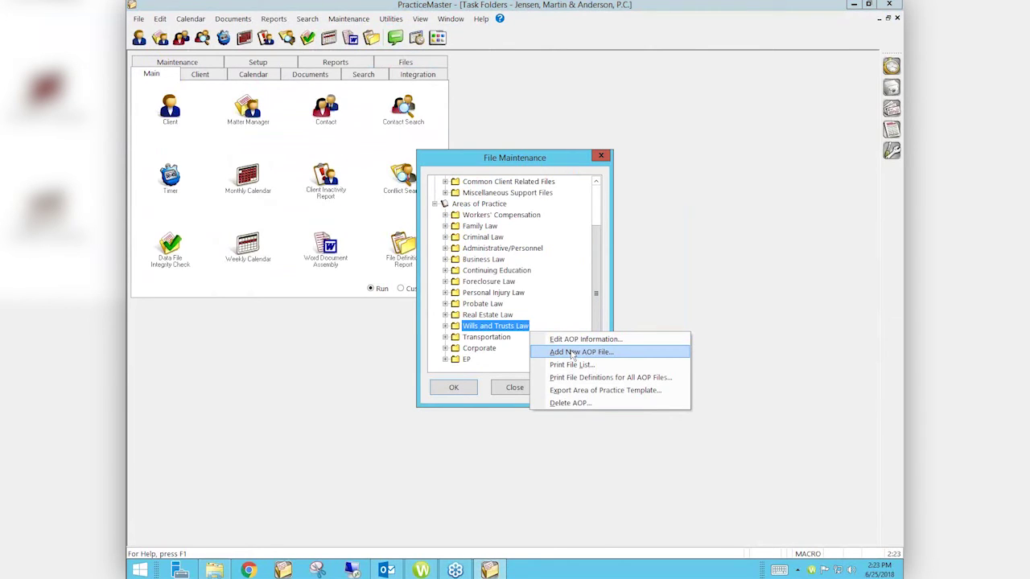
click(446, 327)
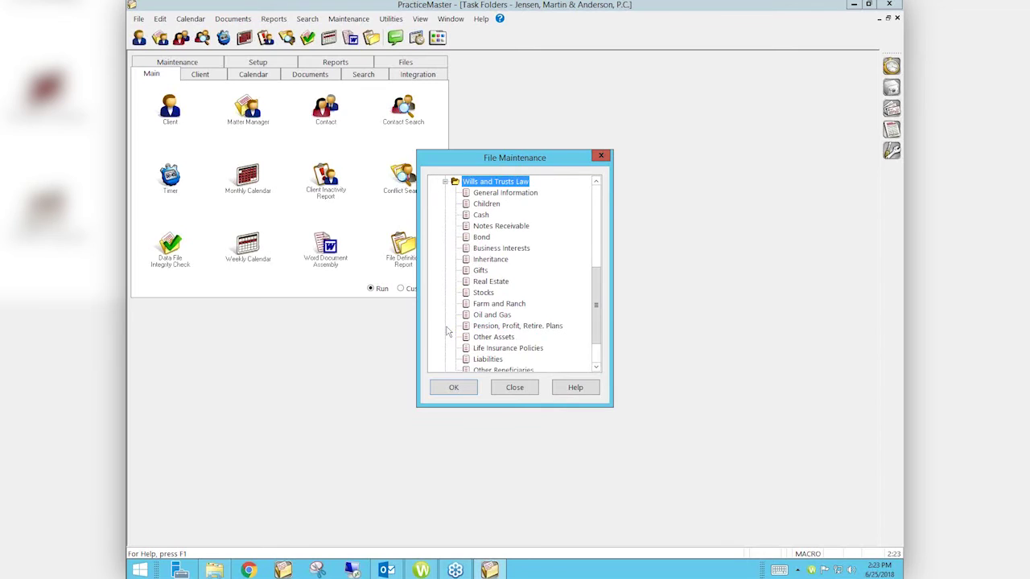
click(445, 182)
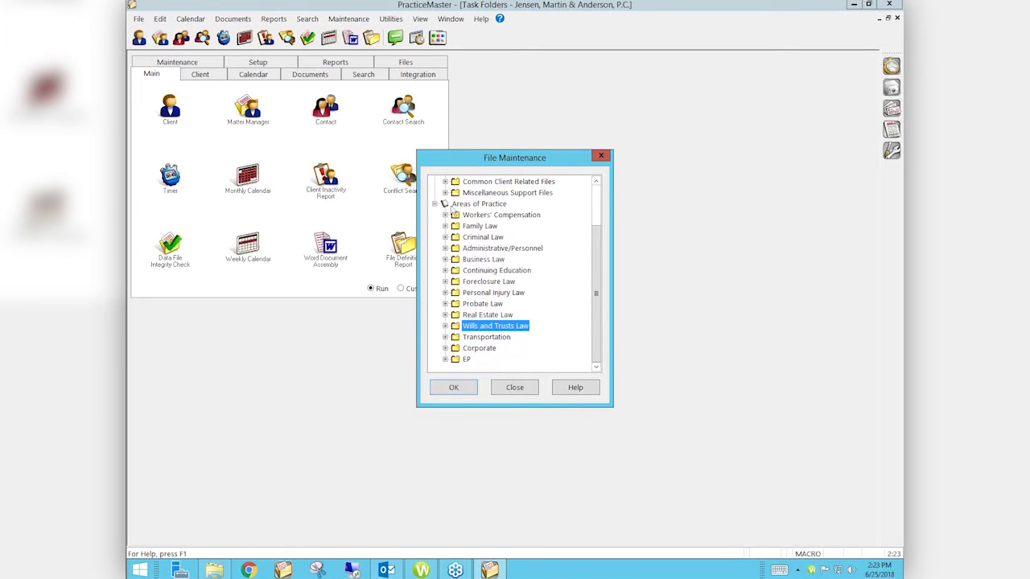
click(446, 327)
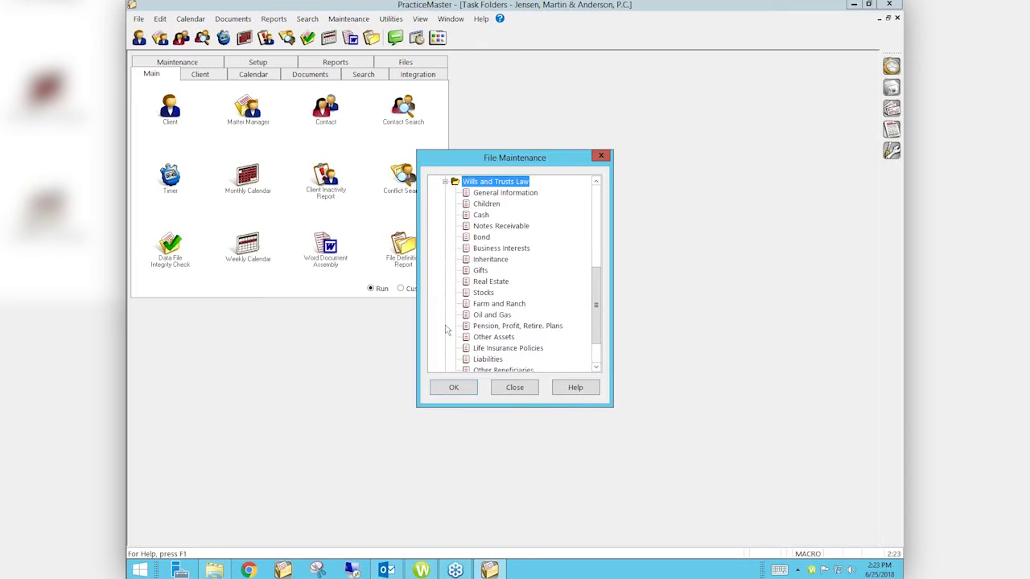
- Choose Add Common Client Related File from the Common Client Related Files menu
click(598, 203)
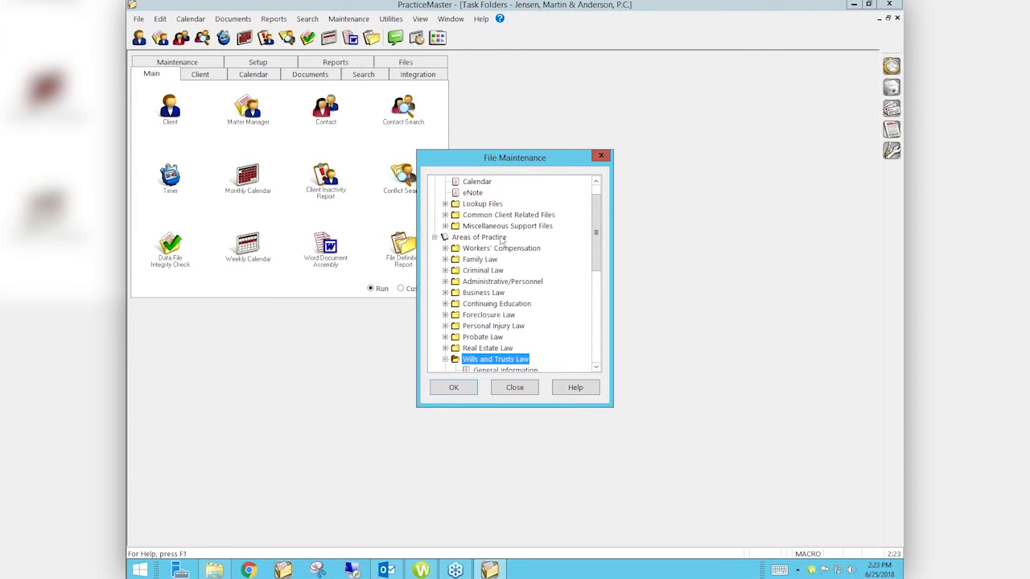
click(486, 216)
right_click(486, 218)
click(608, 229)
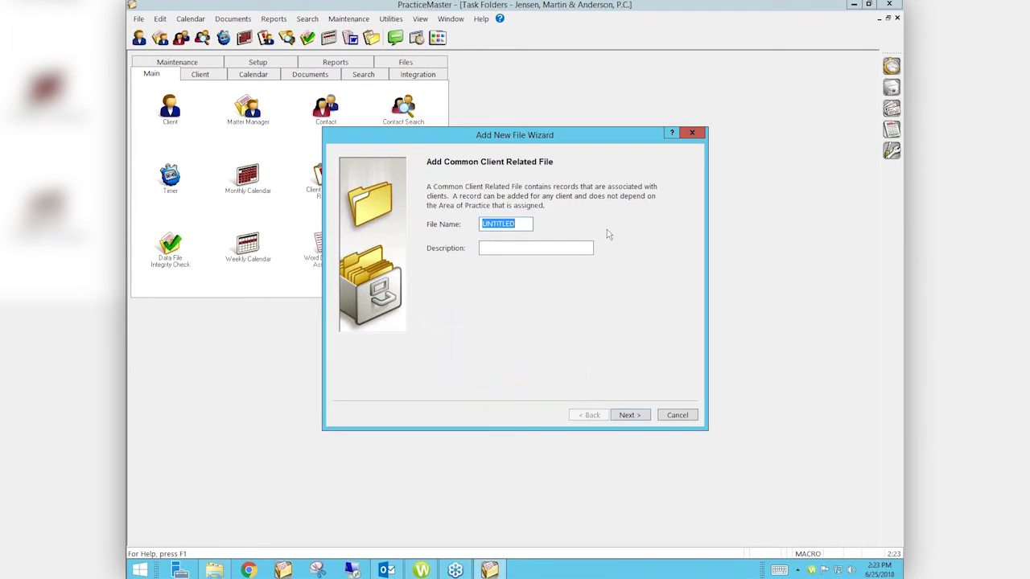
- Name the new file ACSEMPLY with description 'ACS Employee Info' and advance to fields
text(ACSEMPLY)
key(Tab)
text(ACS)
key(shift+Right)
key(shift+Right)
key(shift+Right)
key(shift+Right)
key(shift+Right)
key(shift+Right)
key(shift+Right)
key(shift+Right)
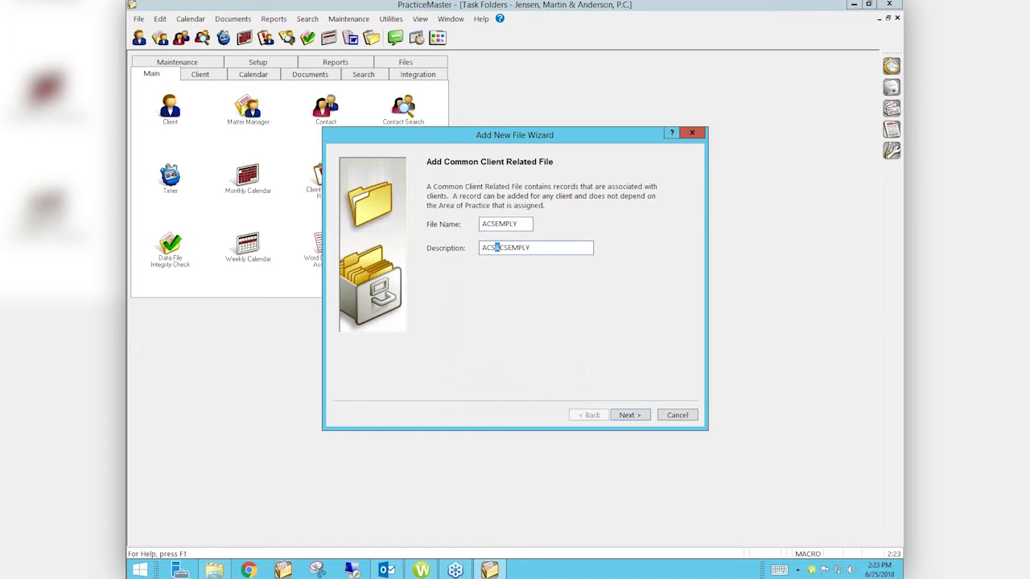
text(Employee Info)
key(Return)
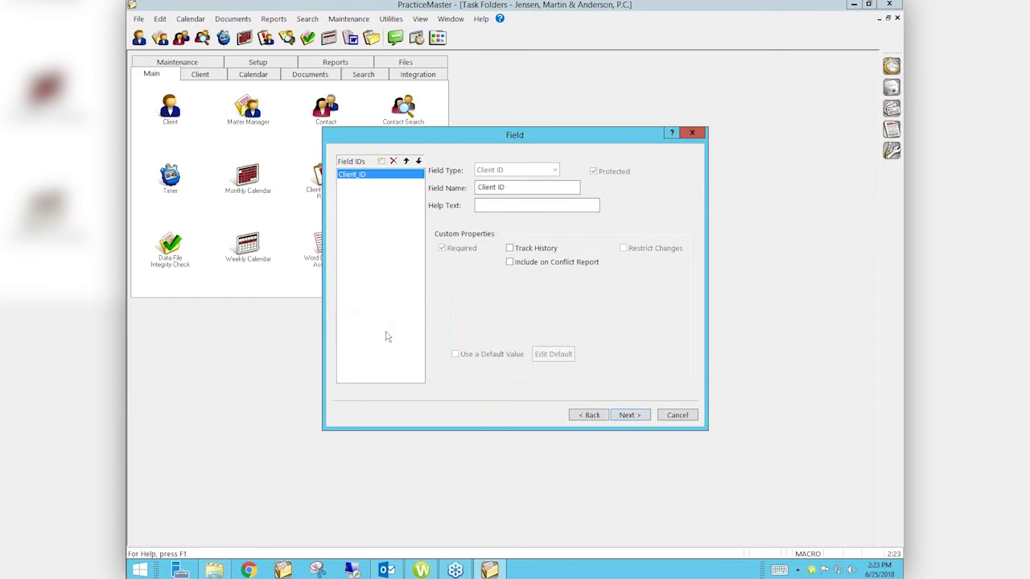
- Add a field named EmployeeName with field type Contact
click(387, 165)
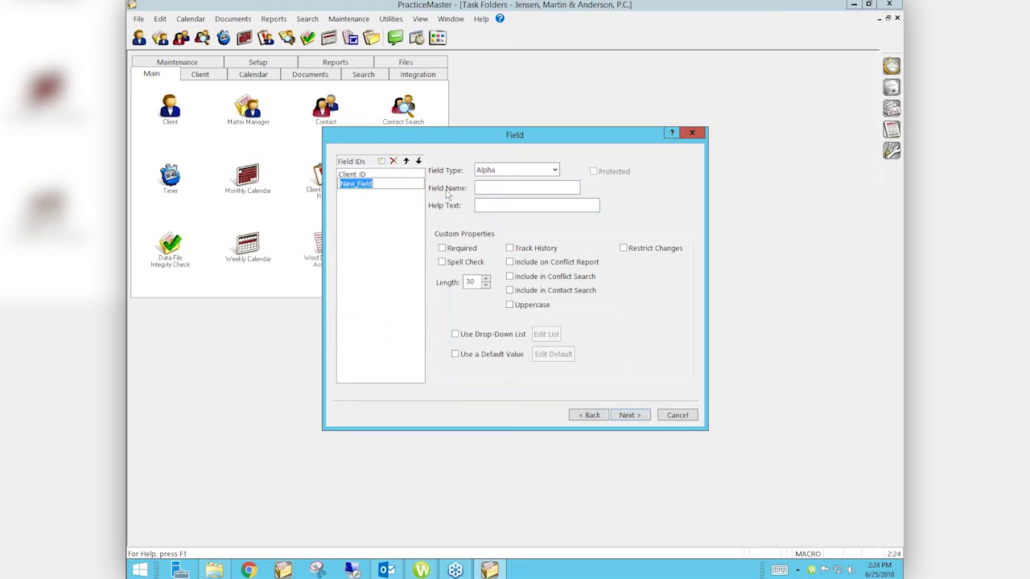
text(EmployeeName)
key(Return)
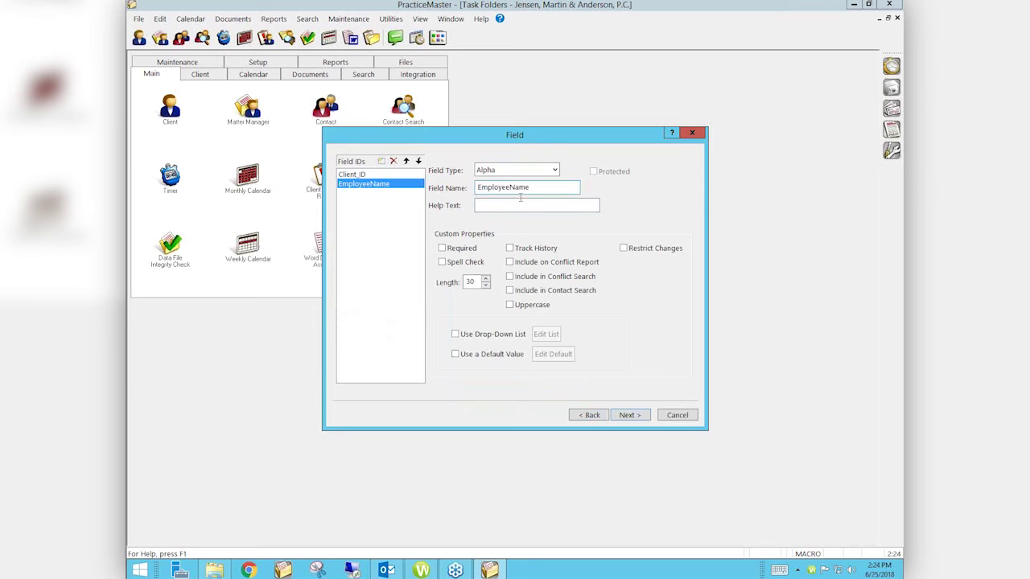
click(554, 170)
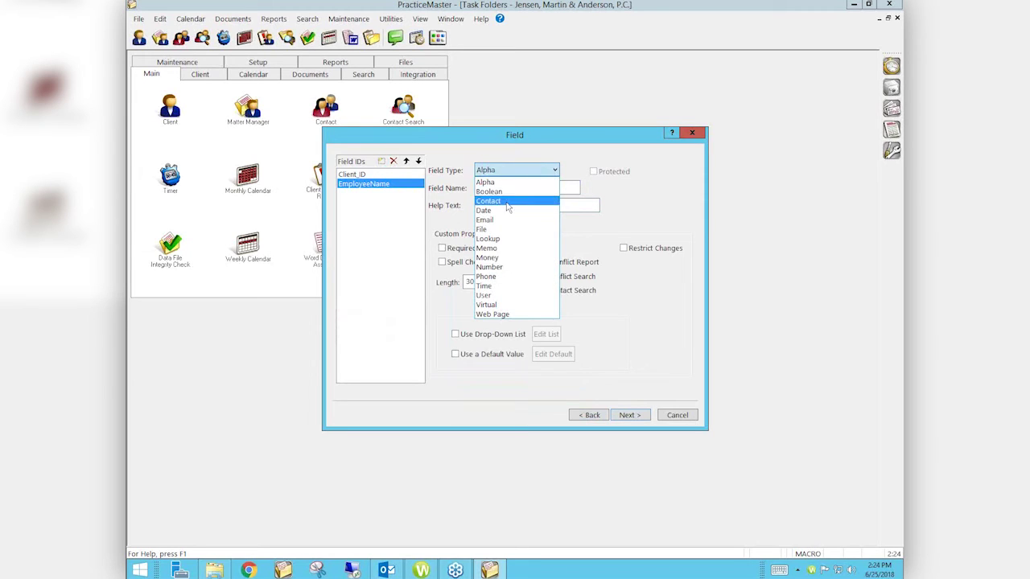
click(507, 201)
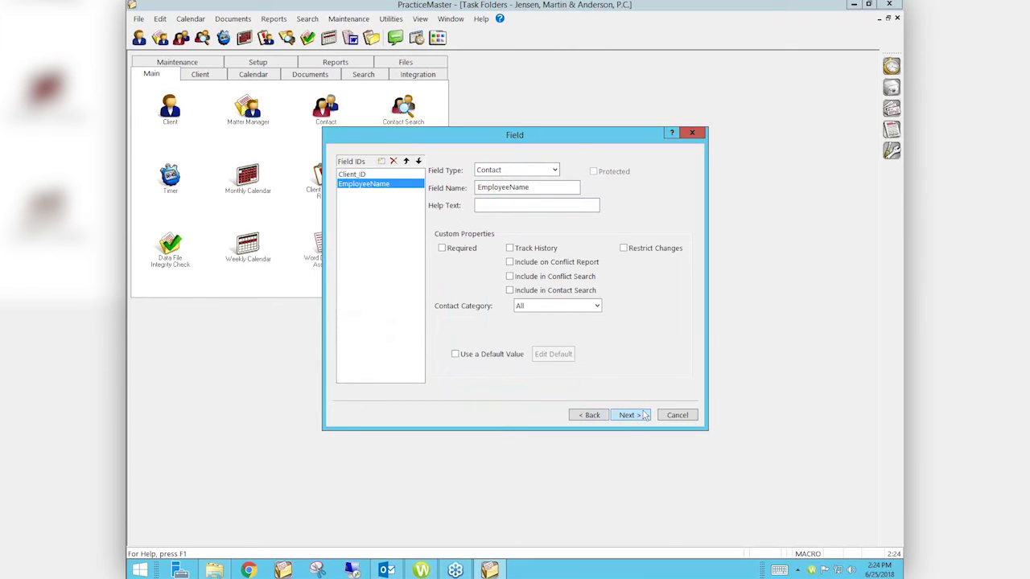
- Finish the wizard, confirm saving changes, then cancel the wizard and close File Maintenance
click(643, 415)
click(630, 415)
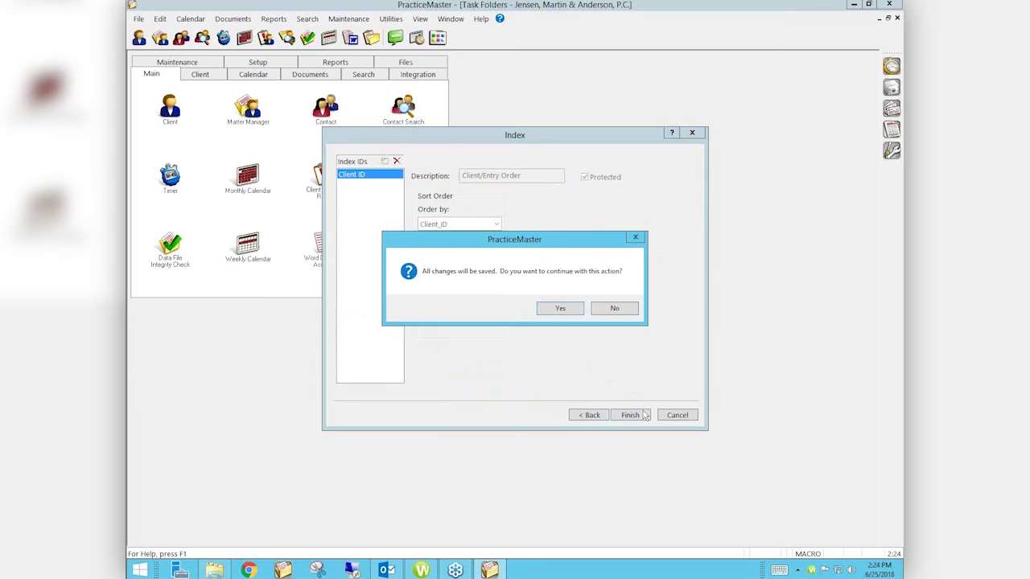
click(566, 309)
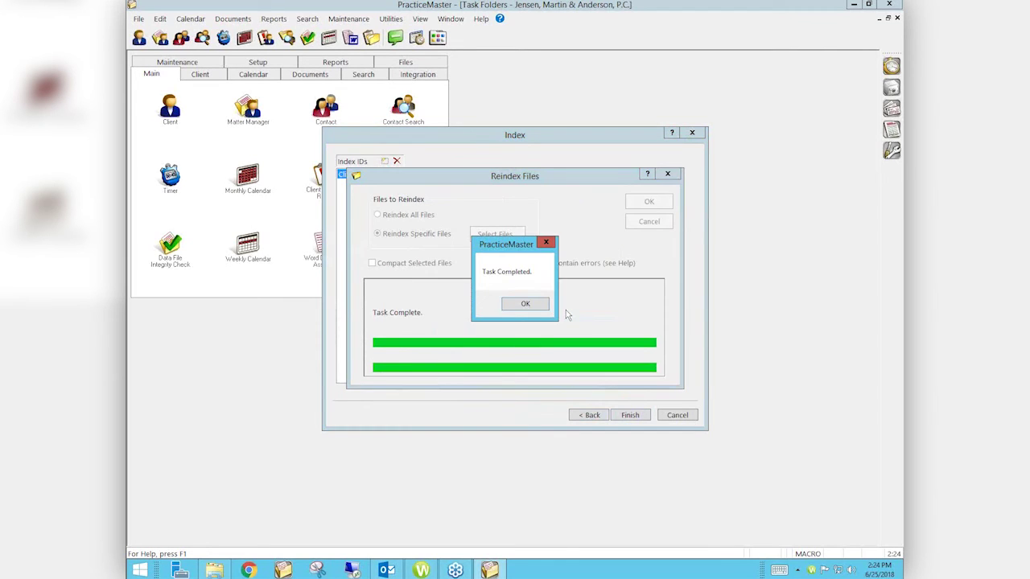
click(524, 303)
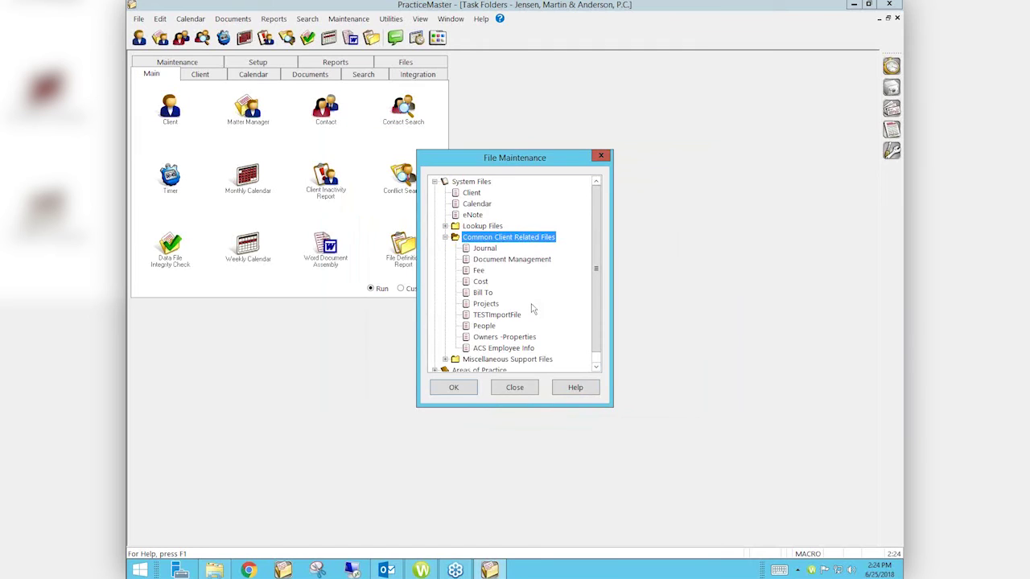
click(454, 387)
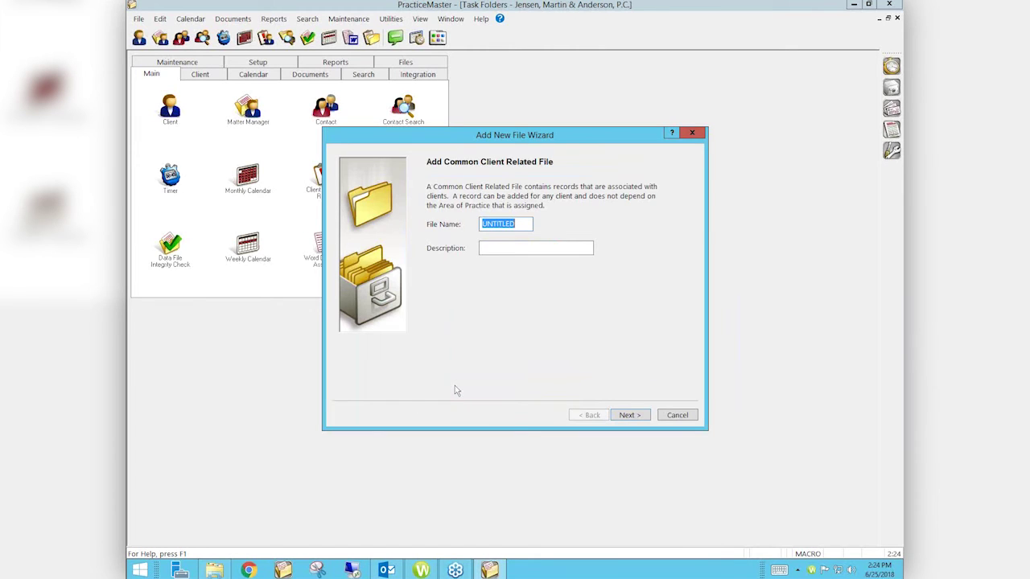
click(678, 415)
click(520, 390)
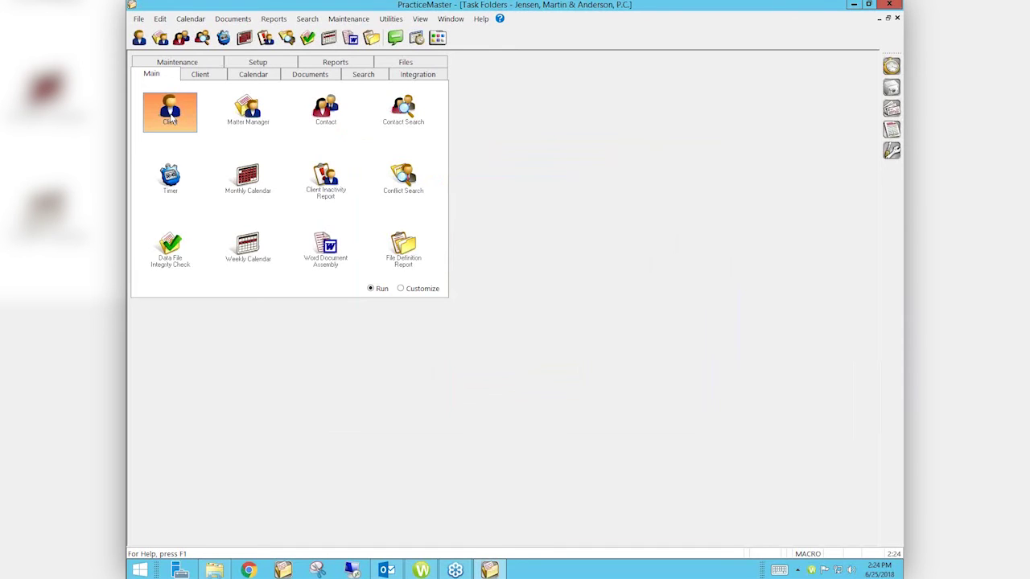
- Add an ACS Employee Info record for ABC Bank, choosing the employee's contact by surname, and save
click(170, 118)
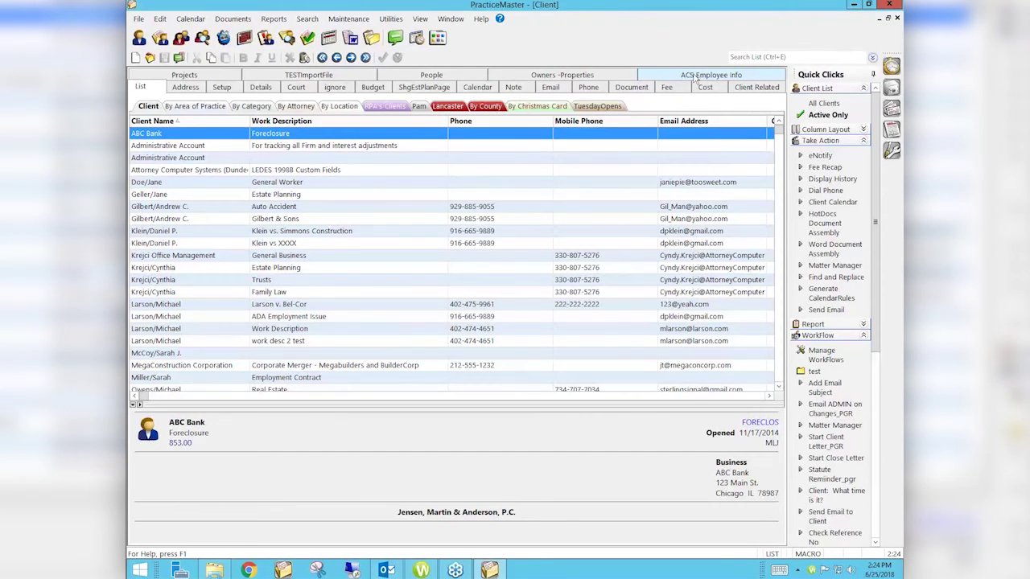
click(696, 77)
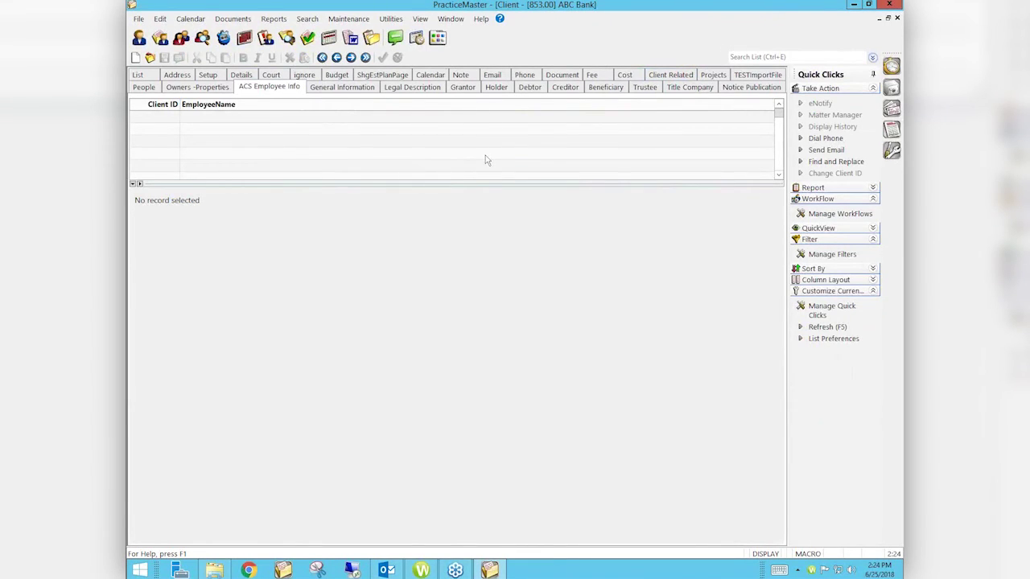
click(137, 58)
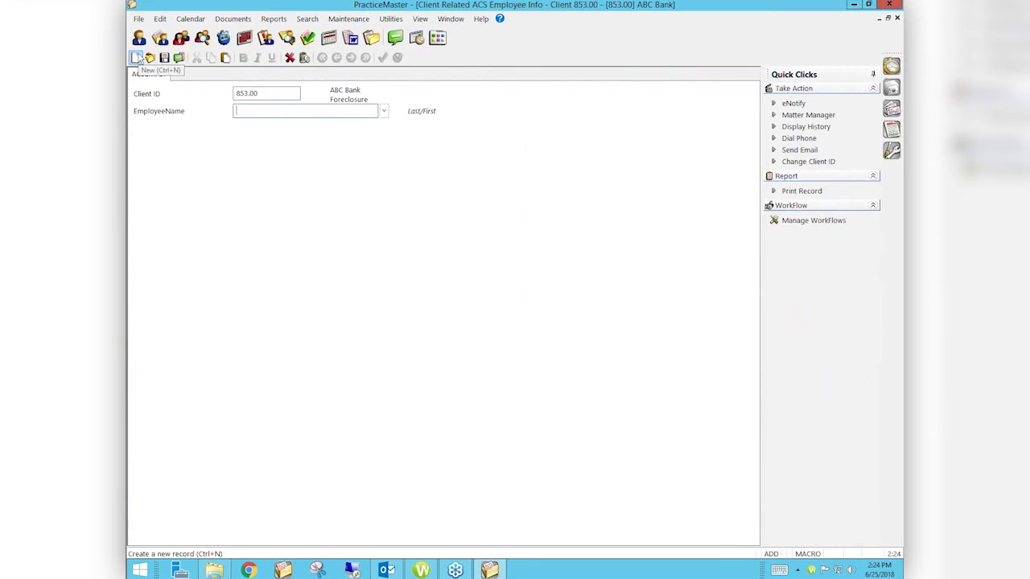
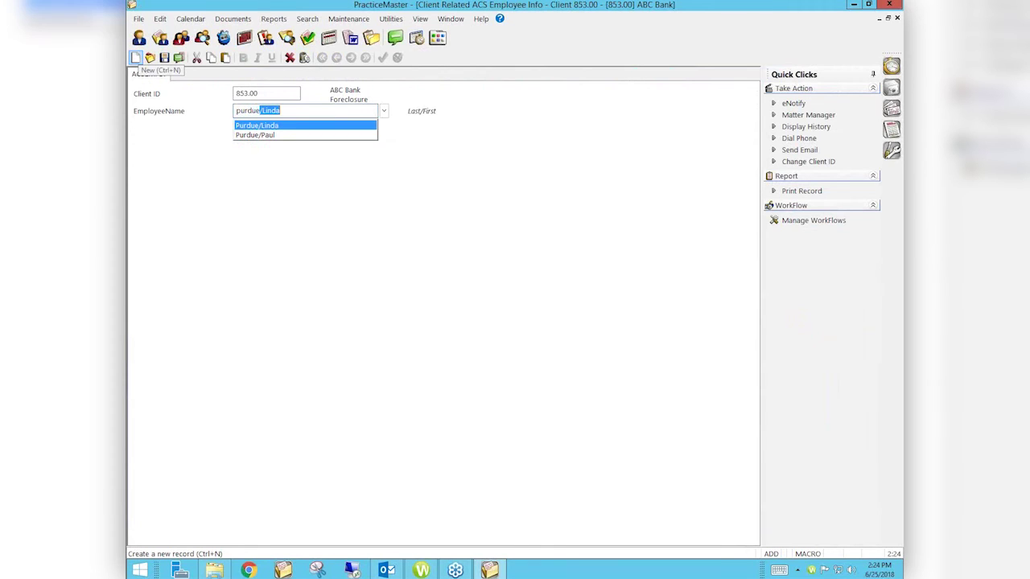
key(Down)
key(Return)
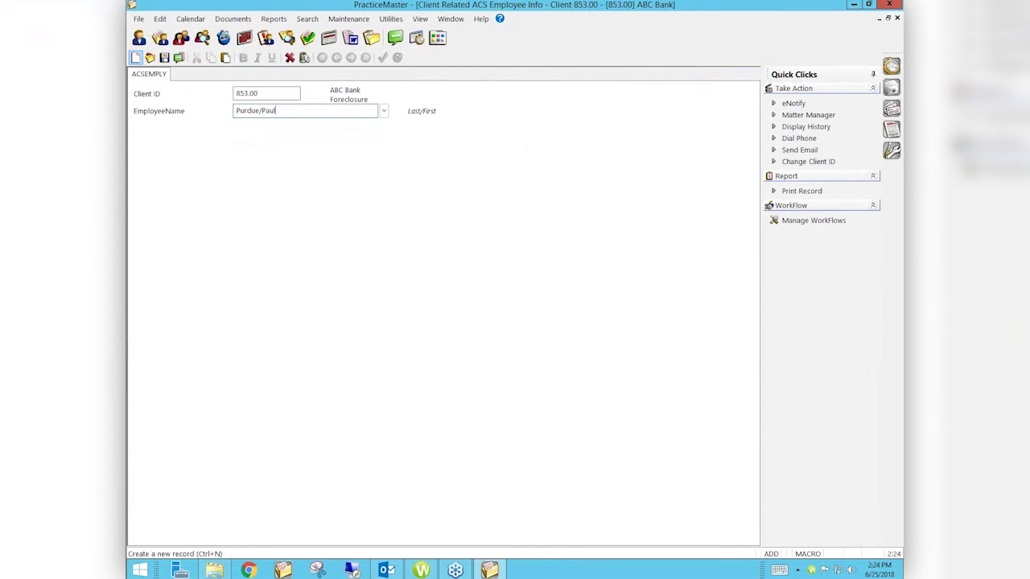
key(Return)
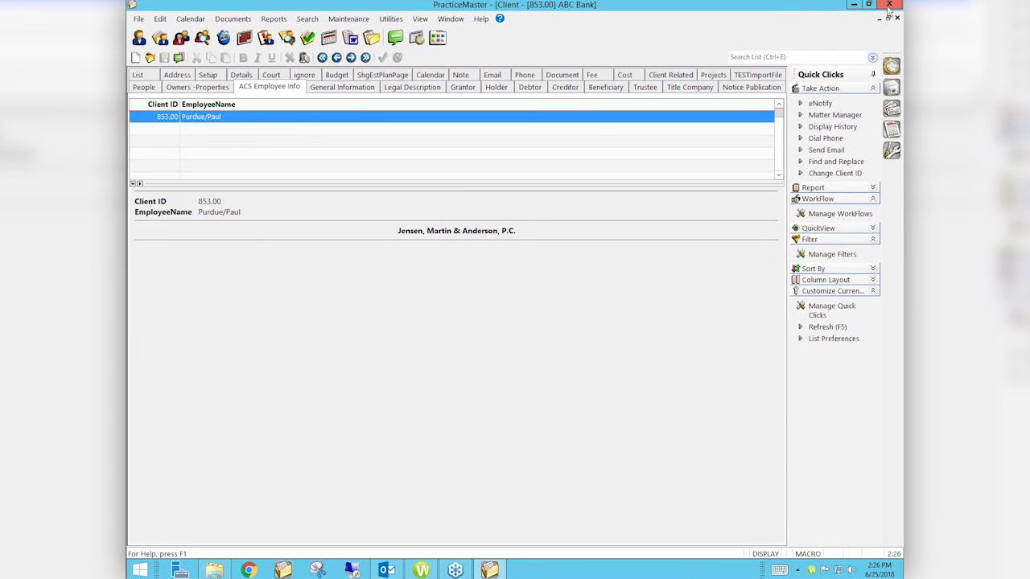
- Load attorneycomputersystems.com in Chrome and go to its Videos page
click(249, 570)
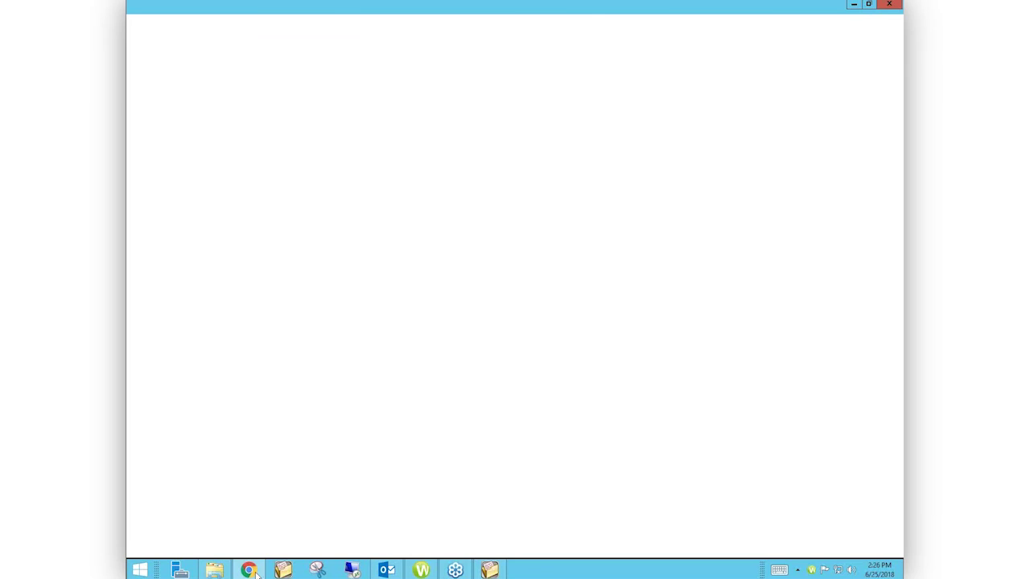
text(att)
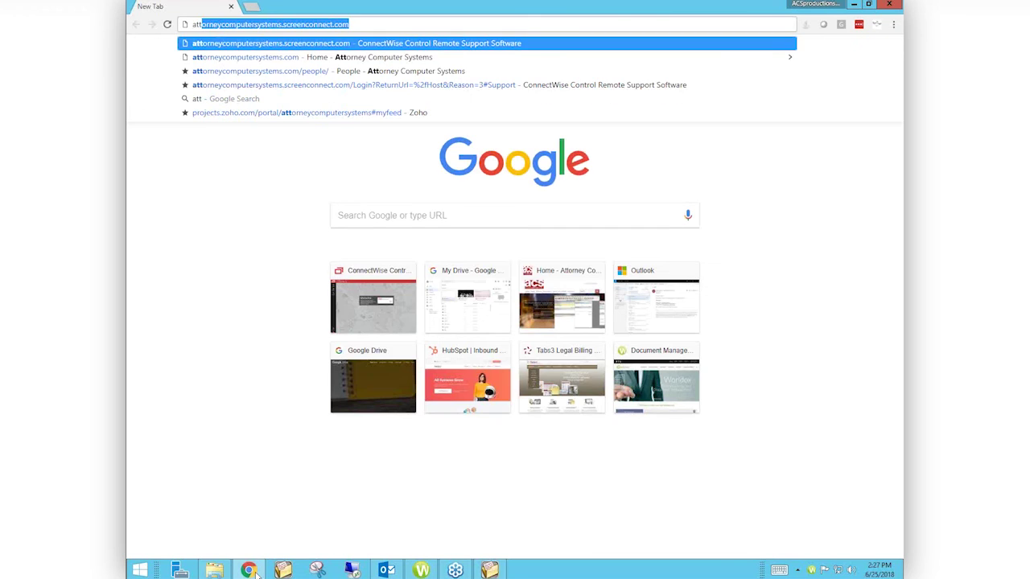
key(Down)
key(Return)
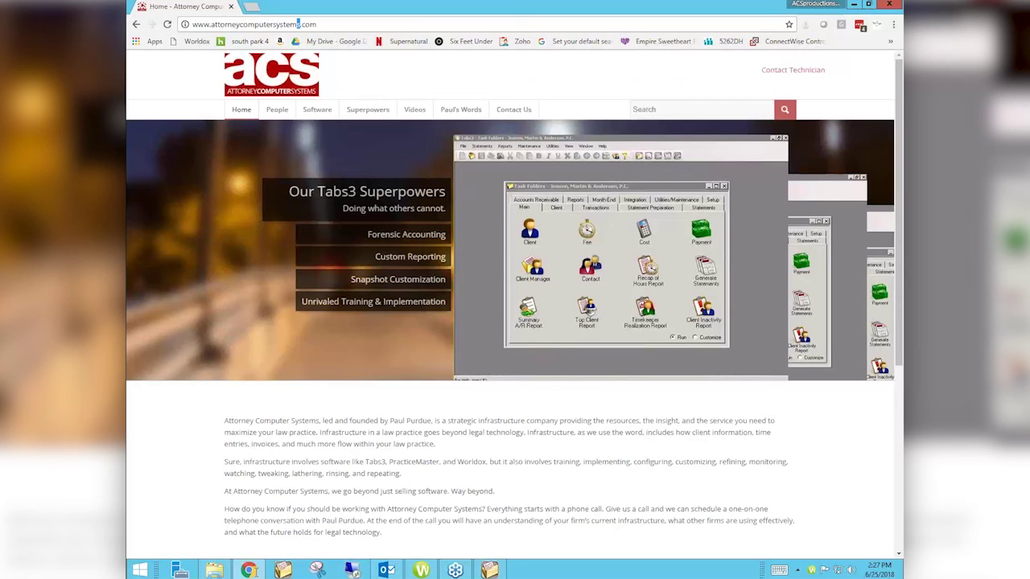
click(419, 117)
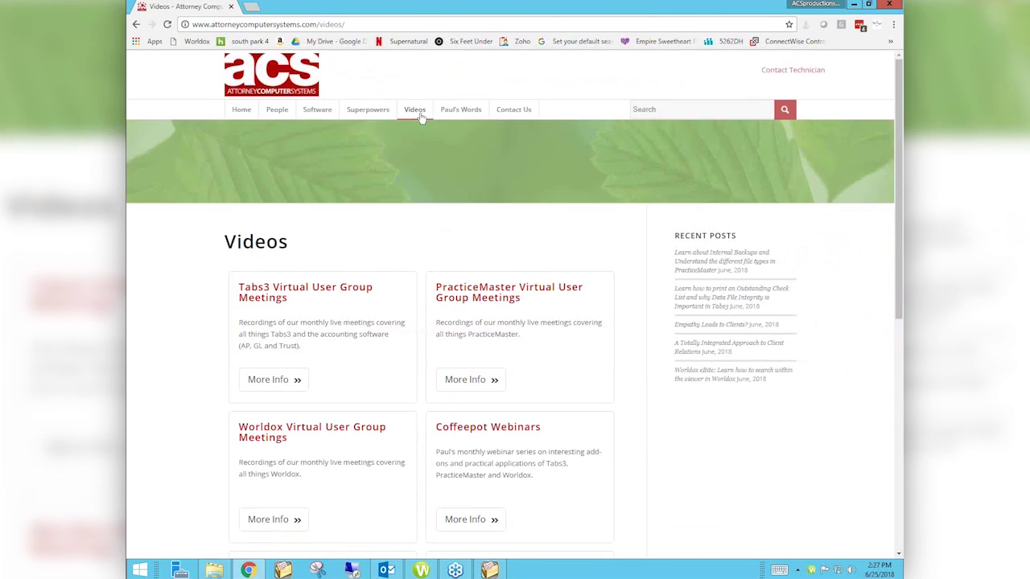
- Scroll through the PracticeMaster Virtual User Group meeting posts, such as Batch Replicate and Alarms
scroll(420, 118, down, 3)
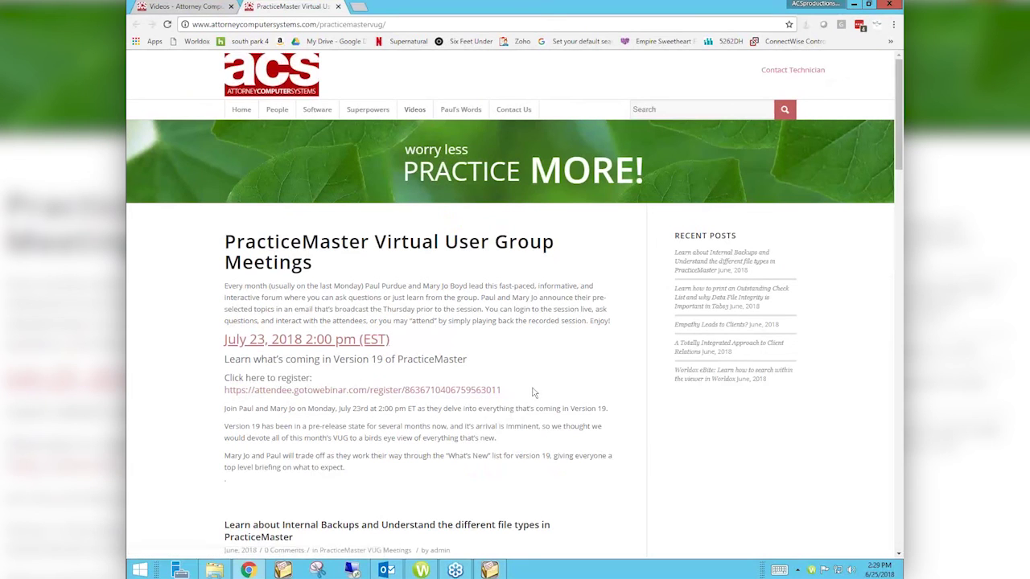
scroll(585, 455, down, 3)
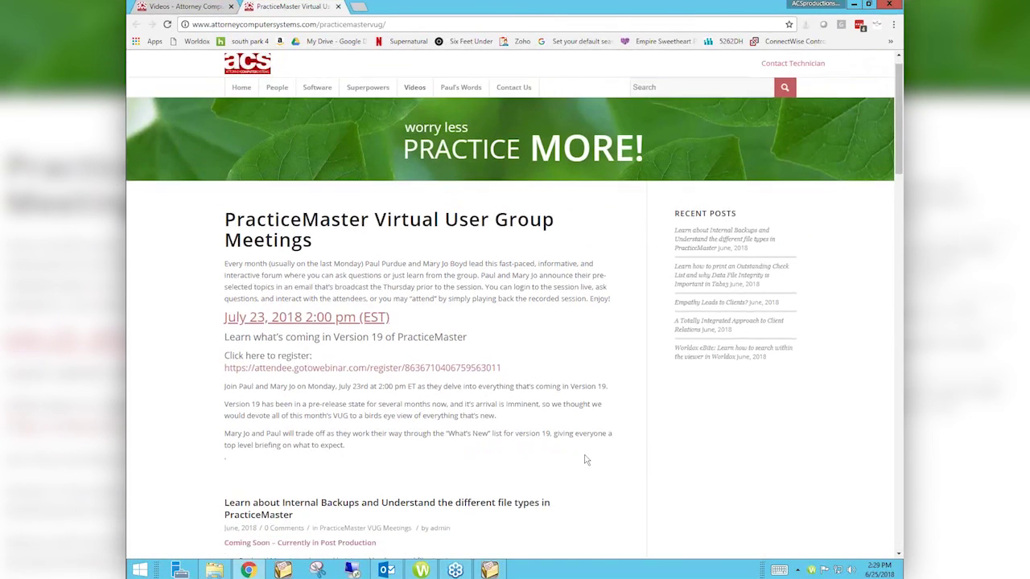
scroll(584, 459, down, 3)
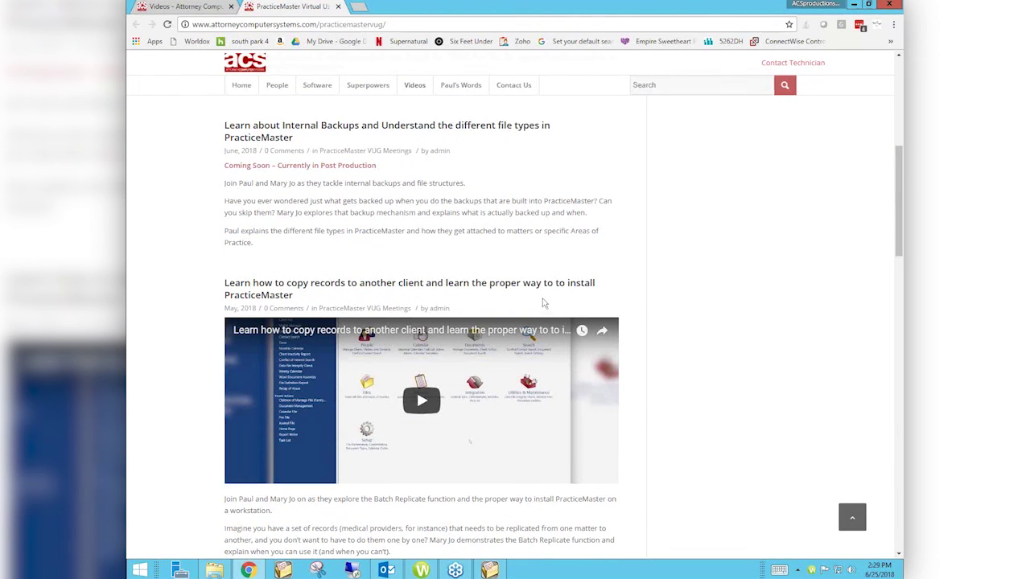
scroll(669, 481, down, 3)
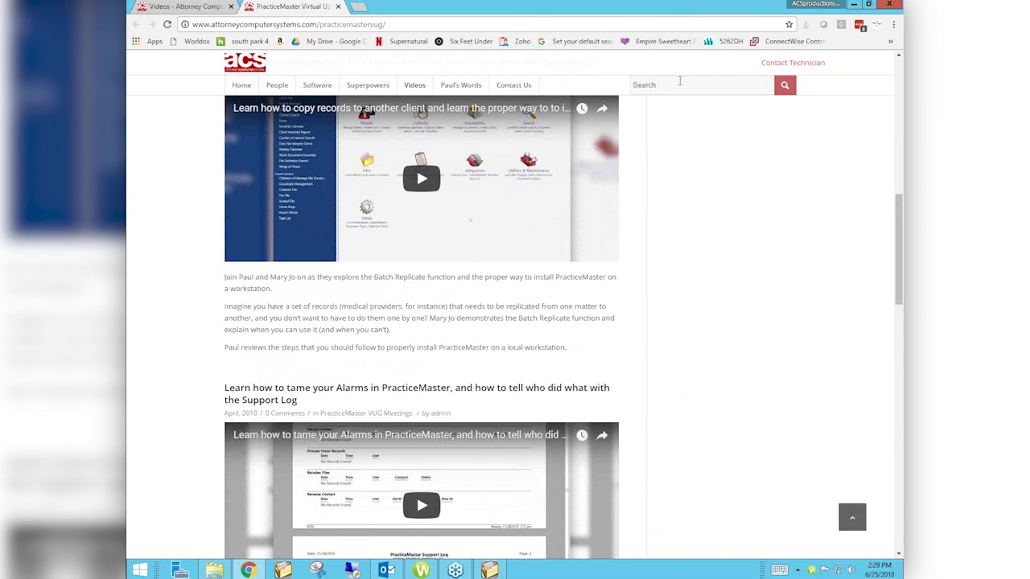
- Search the Attorney Computer Systems site for "email statements"
click(679, 84)
text(email st)
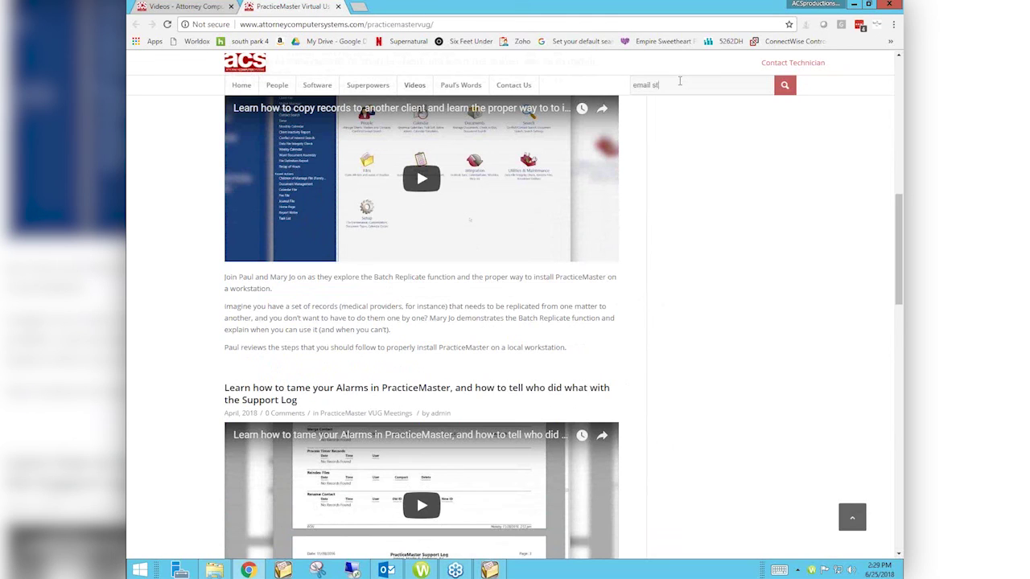
text(atements)
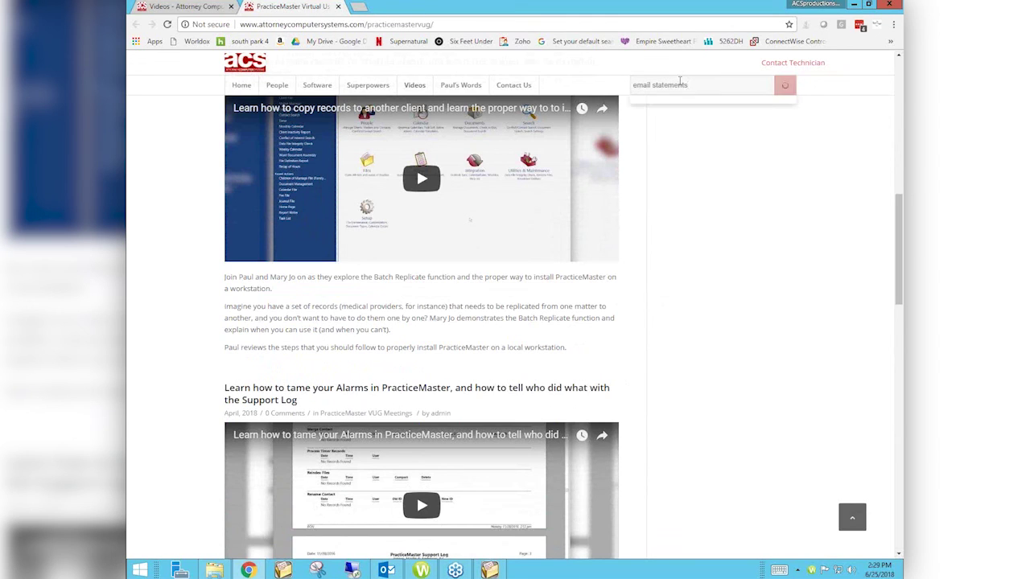
key(Return)
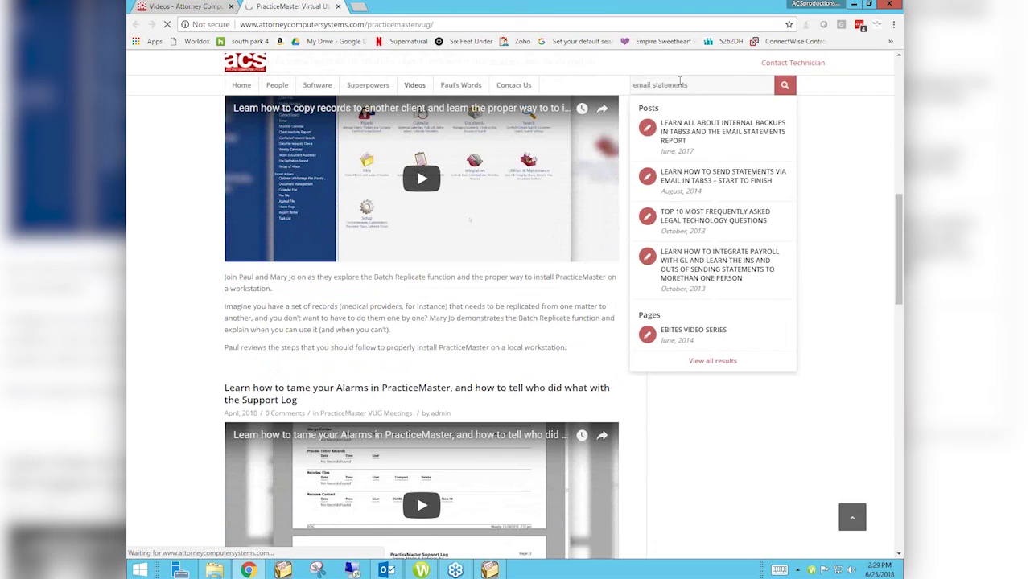